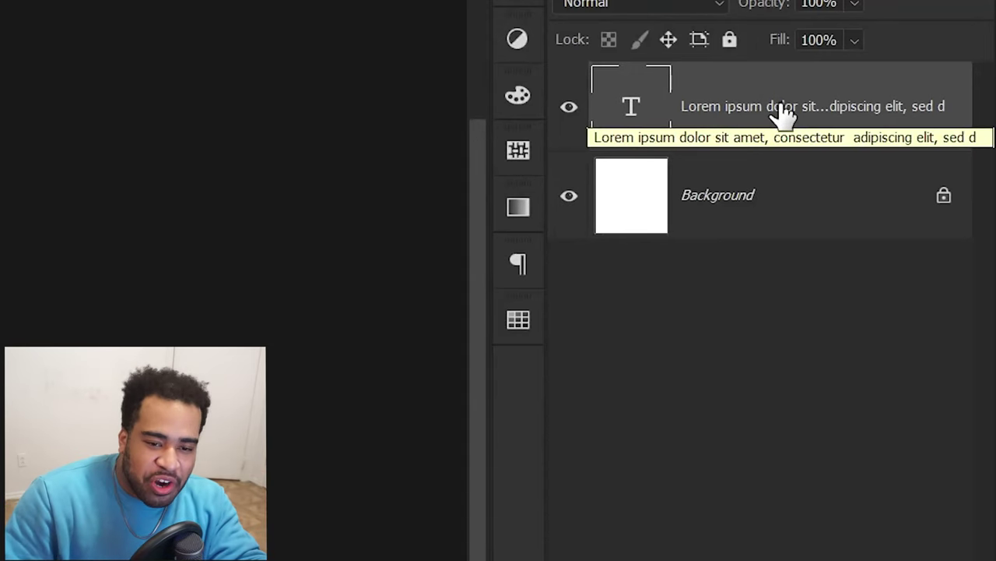
# Convert the Lorem ipsum text layer to a smart object and draw a loose Freeform Pen path over the text
pyautogui.rightClick(781, 111)
pyautogui.click(528, 458)
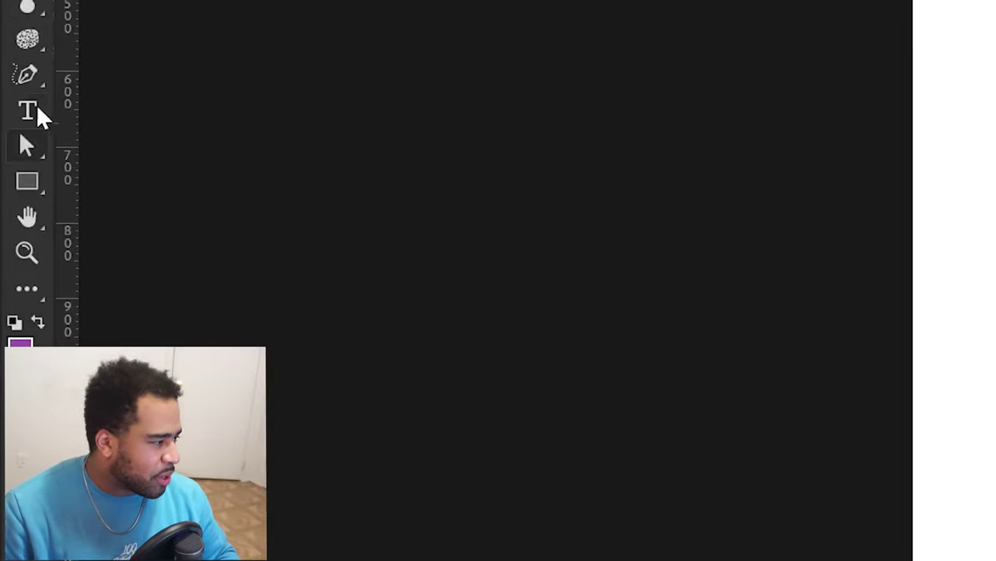
pyautogui.moveTo(26, 75); pyautogui.dragTo(27, 78)
pyautogui.click(172, 100)
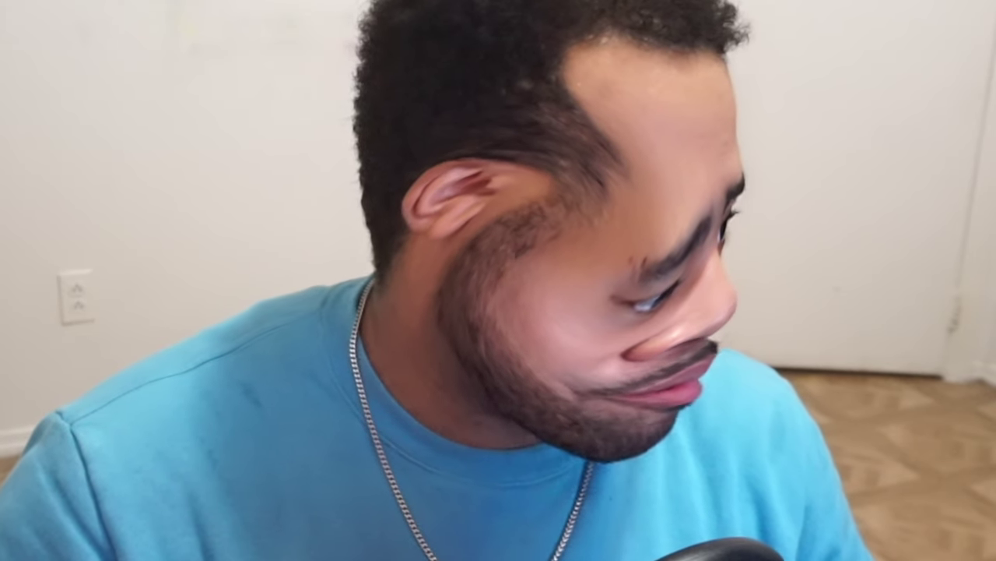
pyautogui.moveTo(629, 188); pyautogui.dragTo(471, 209)
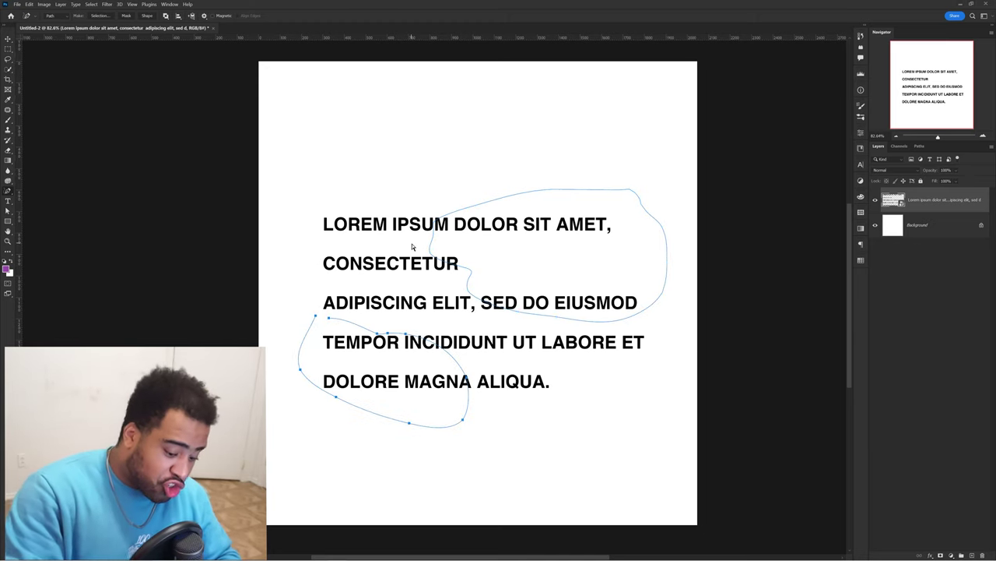
# Feather the path-based selection by 80 pixels and lift it onto a new Layer 1 with Ctrl+J
pyautogui.click(91, 4)
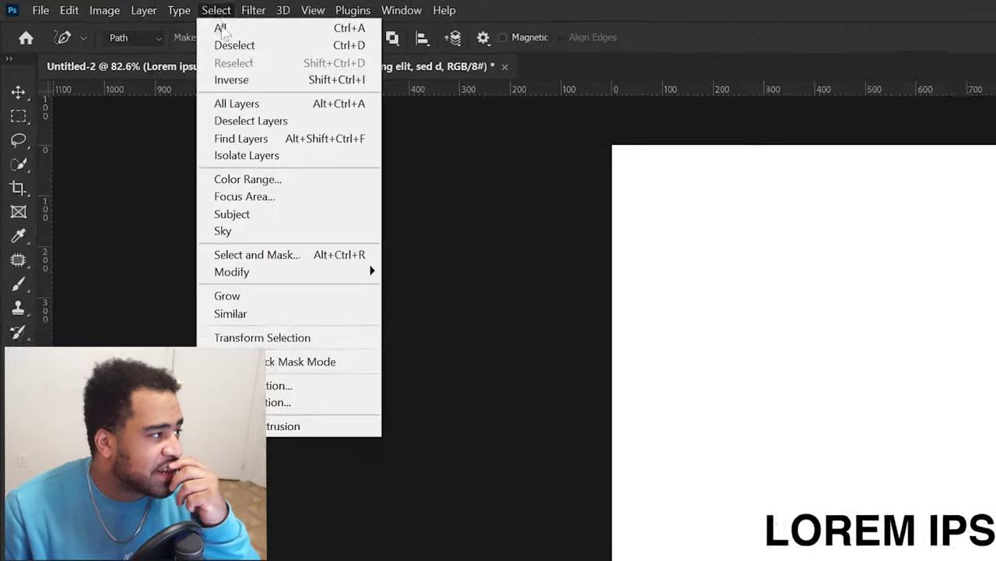
pyautogui.moveTo(98, 114)
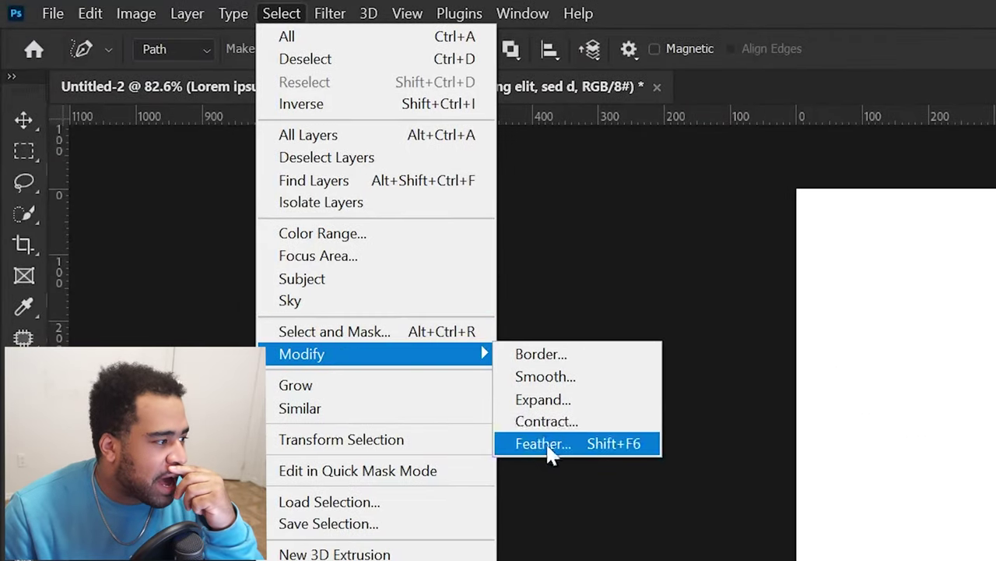
pyautogui.click(545, 442)
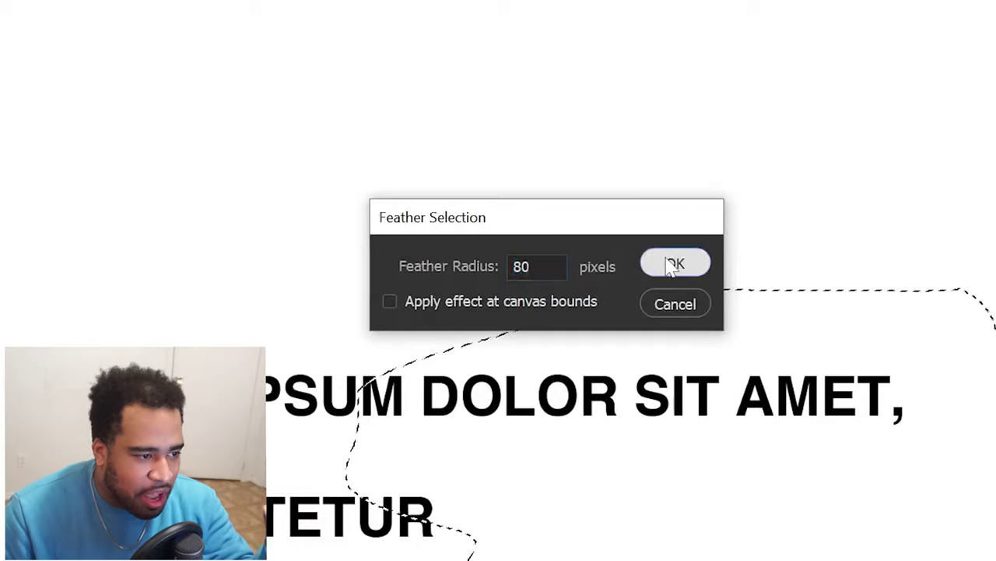
pyautogui.click(674, 265)
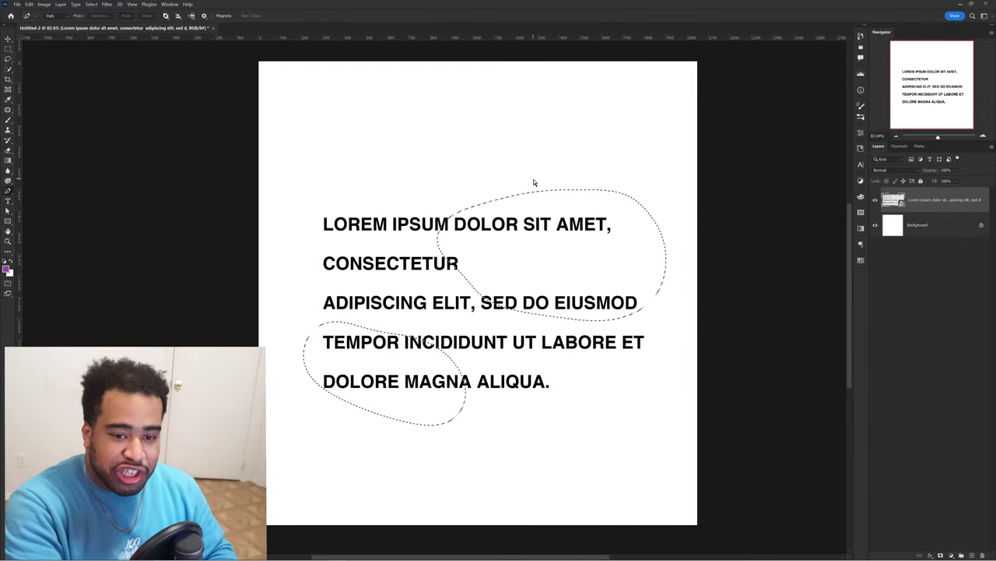
pyautogui.hotkey('ctrl', 'j')
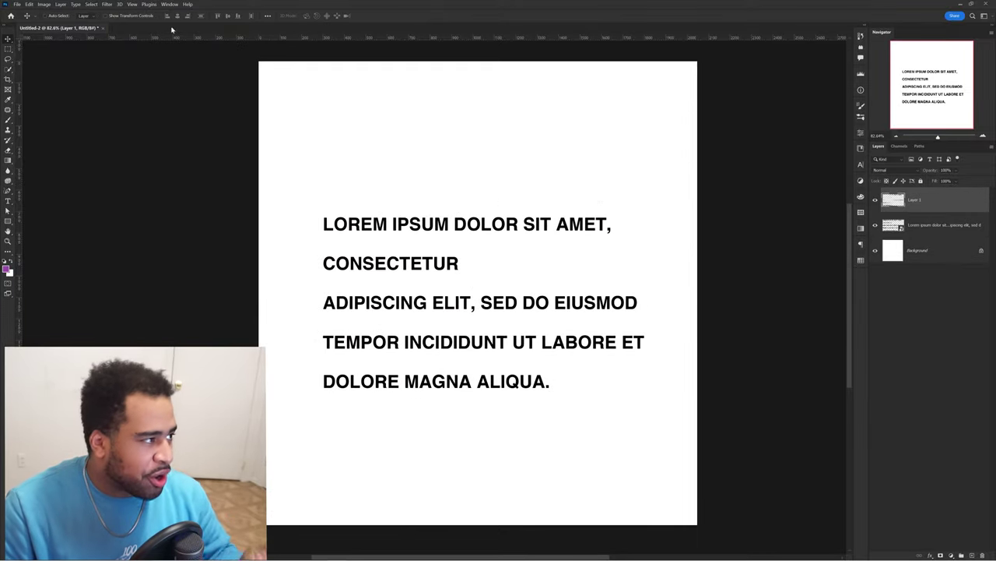
# Apply a 4.9-pixel Gaussian Blur to Layer 1, then duplicate it as Layer 1 copy
pyautogui.click(106, 4)
pyautogui.moveTo(136, 96)
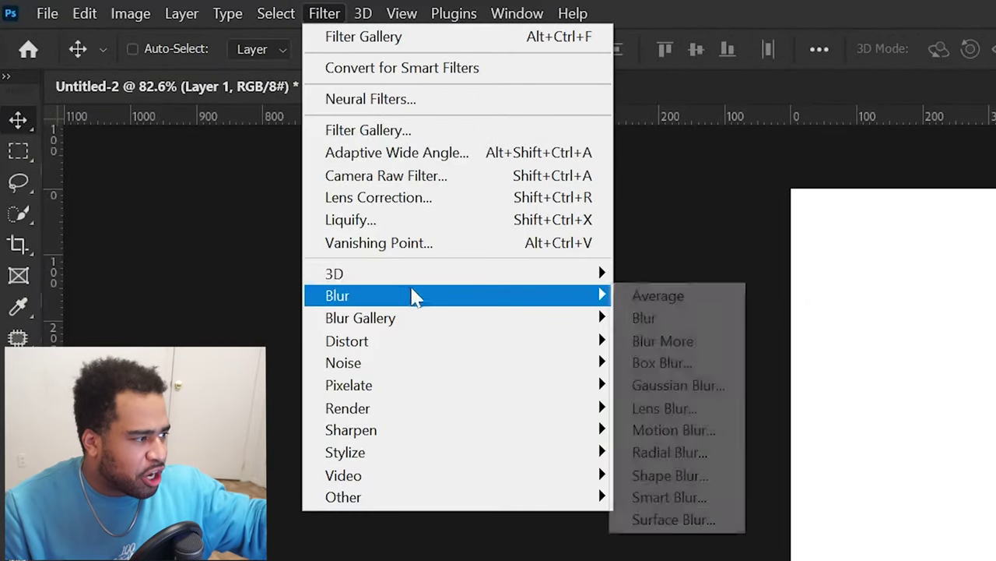
pyautogui.click(674, 385)
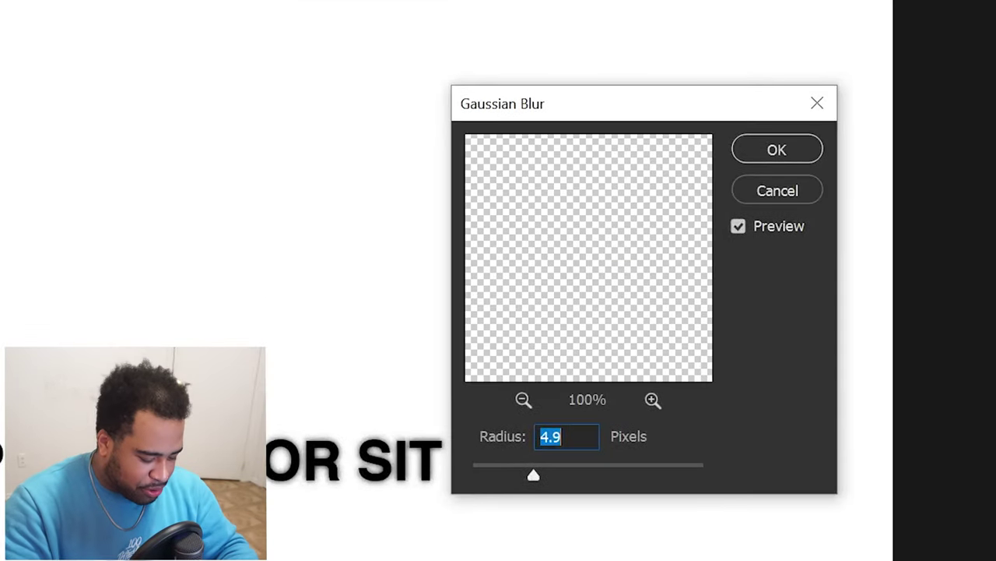
pyautogui.press('Return')
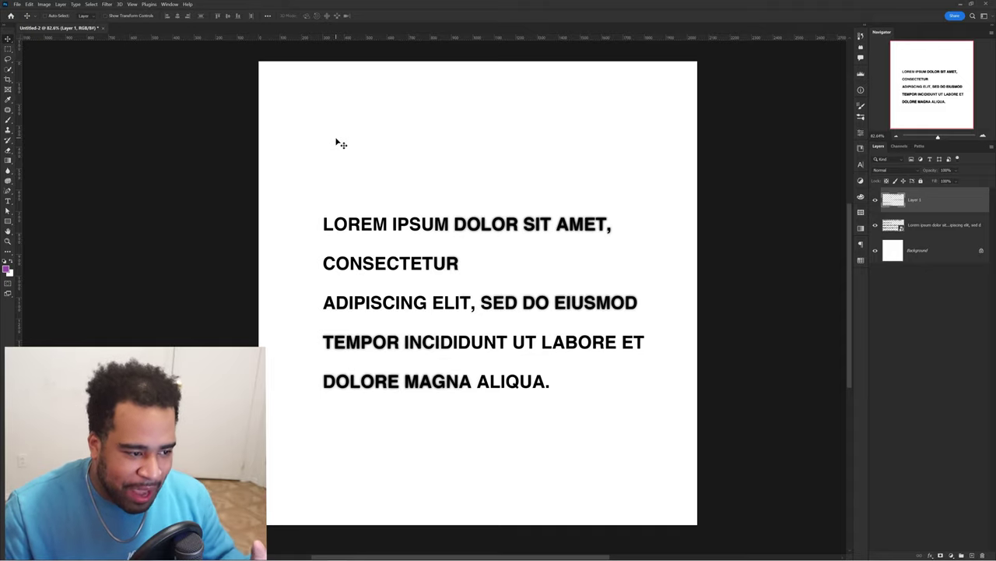
pyautogui.hotkey('ctrl', 'j')
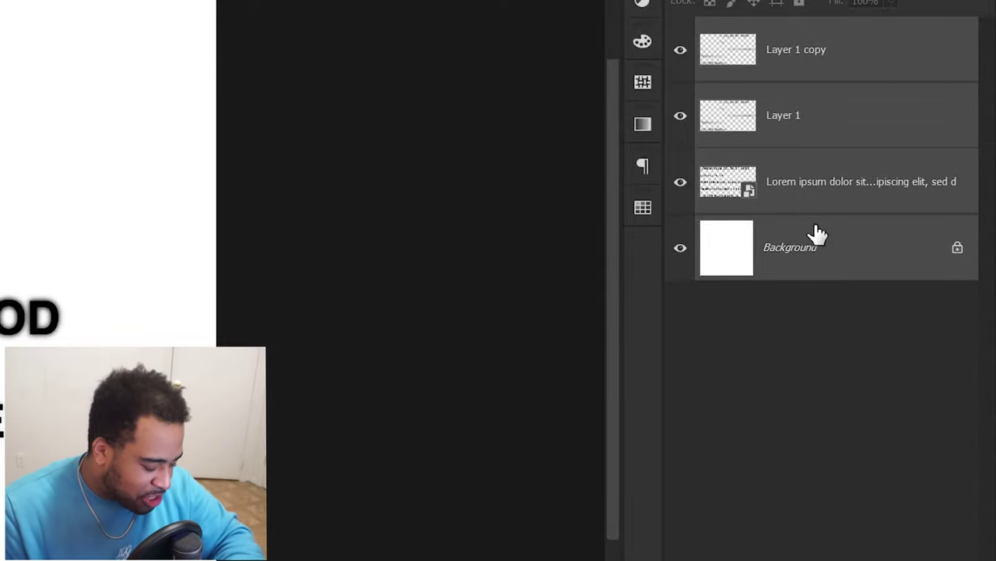
# Merge copies of all four layers into Layer 1 copy 3, shift it right, and convert it to a smart object
pyautogui.hotkey('ctrl', 'j')
pyautogui.hotkey('ctrl', 'e')
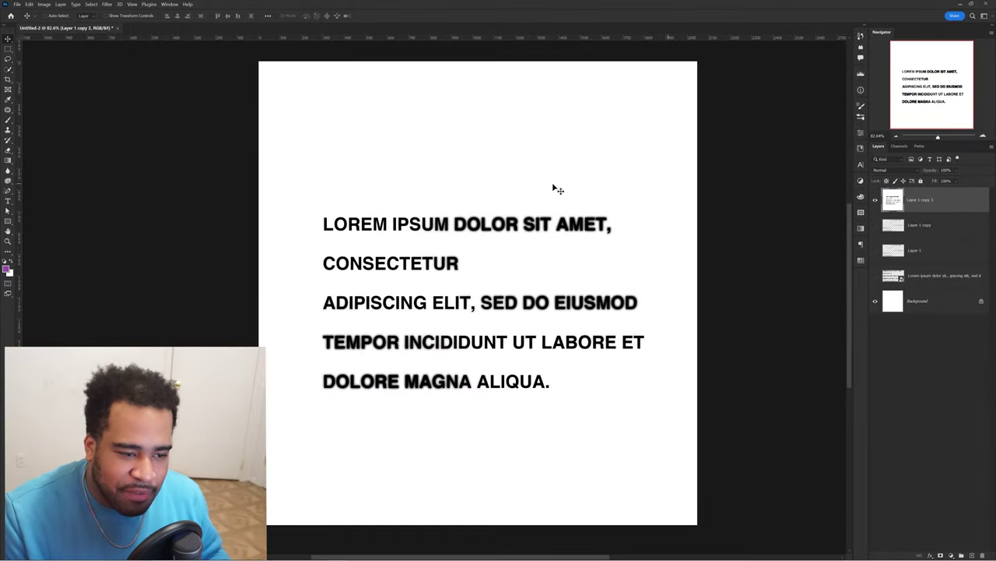
pyautogui.moveTo(553, 186); pyautogui.dragTo(534, 227)
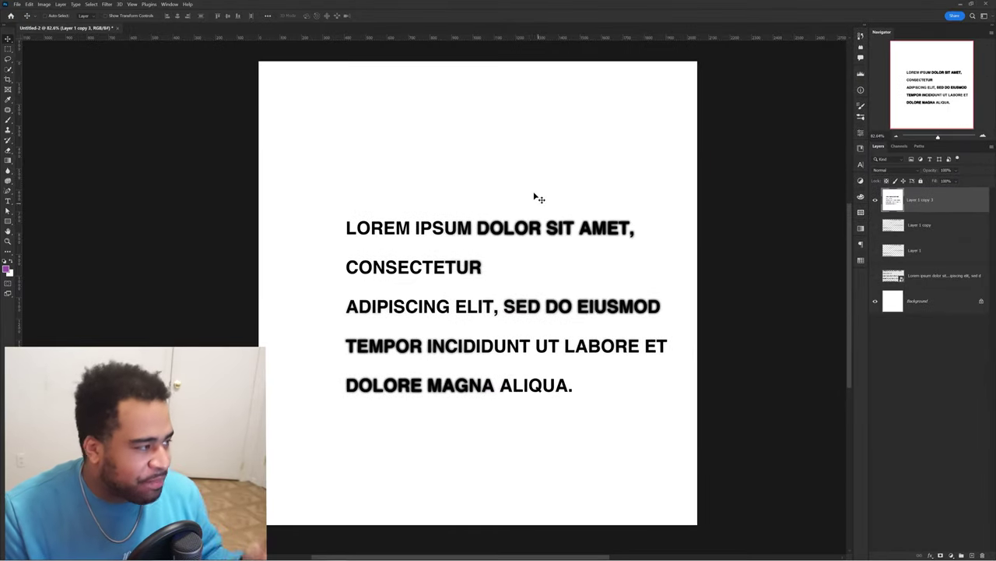
pyautogui.rightClick(934, 209)
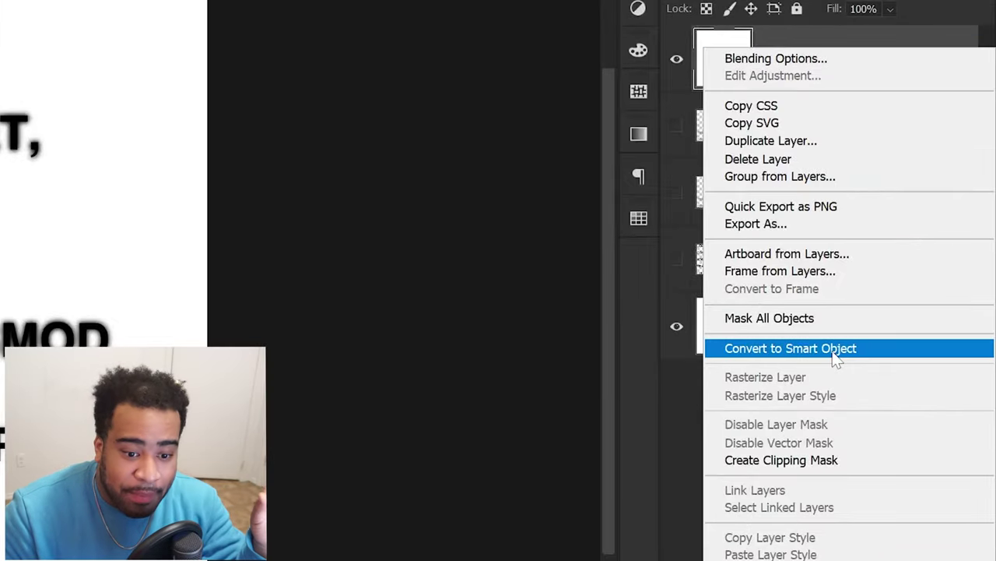
pyautogui.click(934, 310)
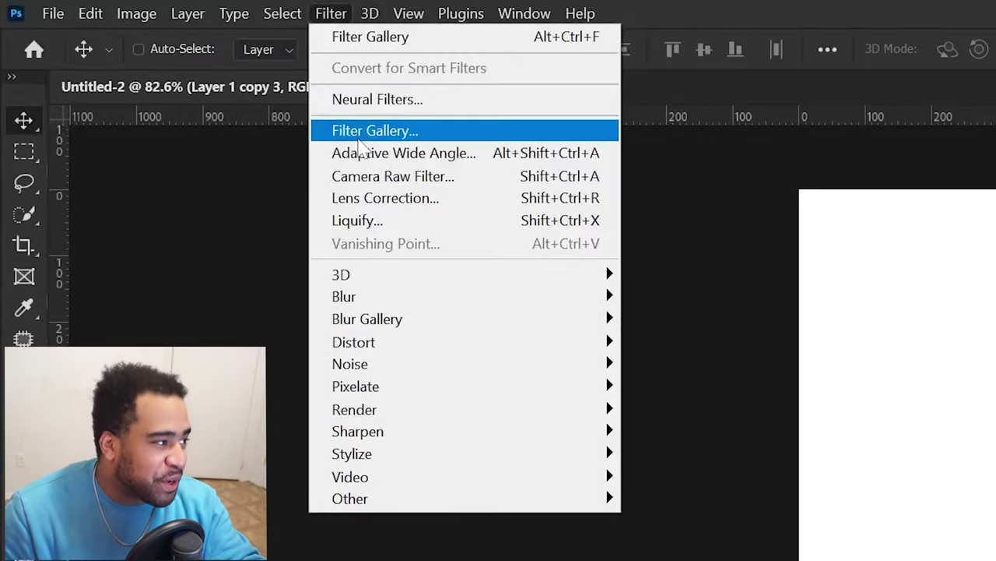
# Apply Graphic Pen and Torn Edges (Image Balance 36, Smoothness 6, Contrast 19), then move the text up-left
pyautogui.click(208, 72)
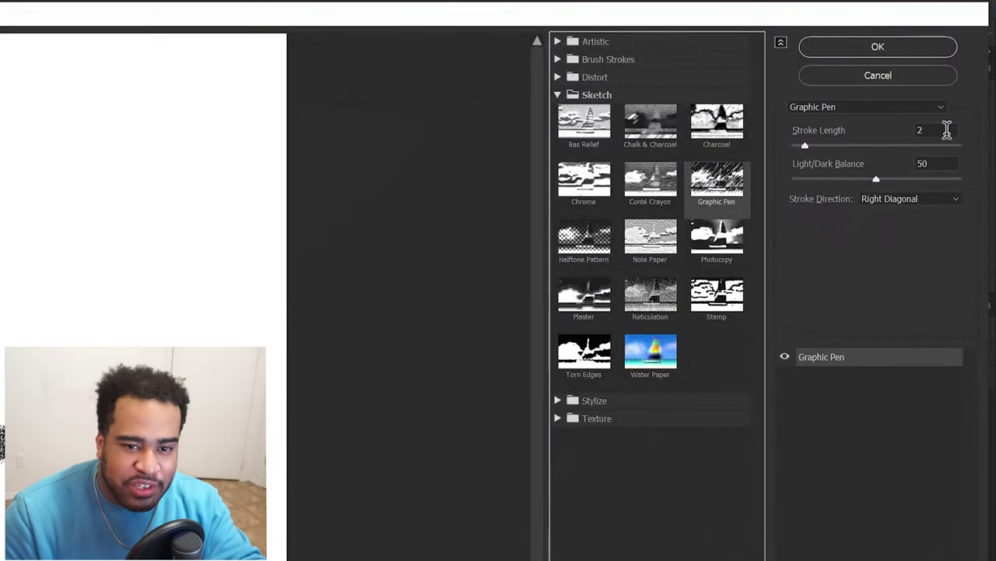
pyautogui.click(947, 130)
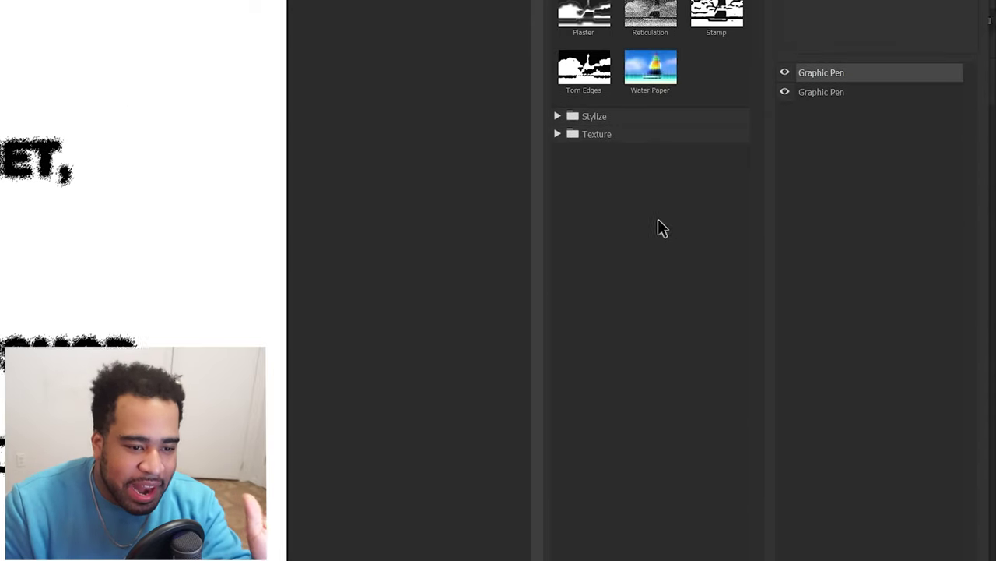
pyautogui.click(934, 106)
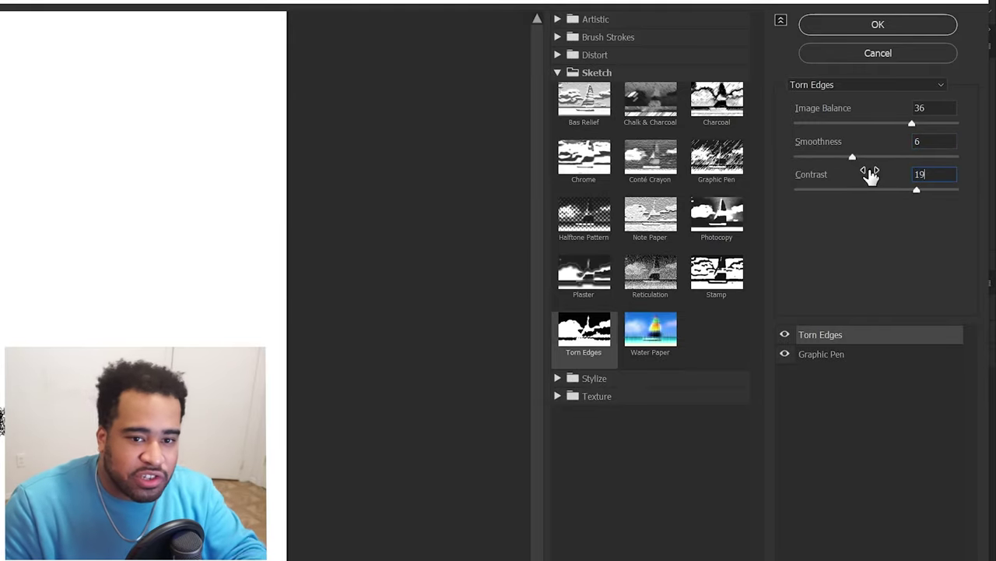
pyautogui.click(878, 24)
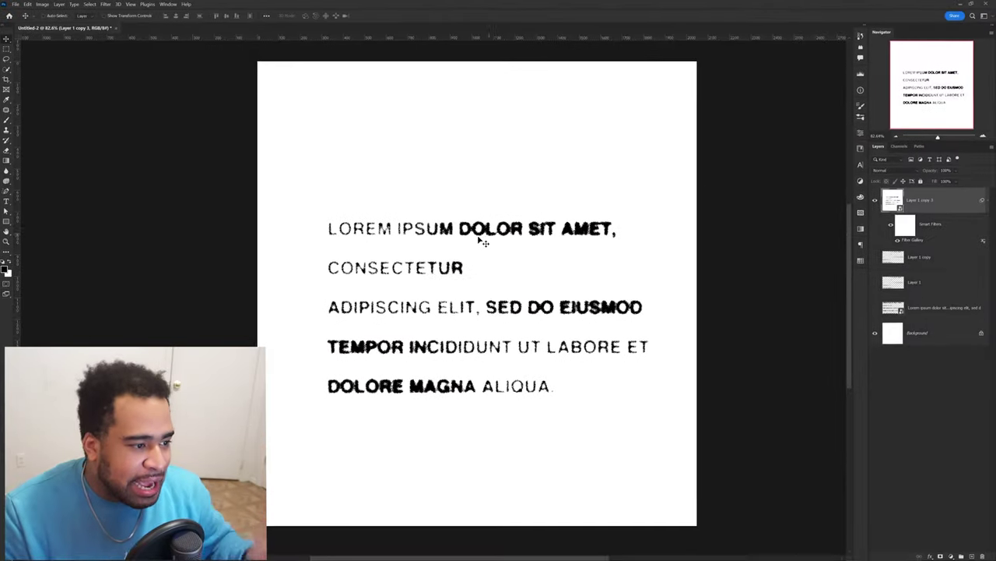
pyautogui.moveTo(635, 257); pyautogui.dragTo(600, 231)
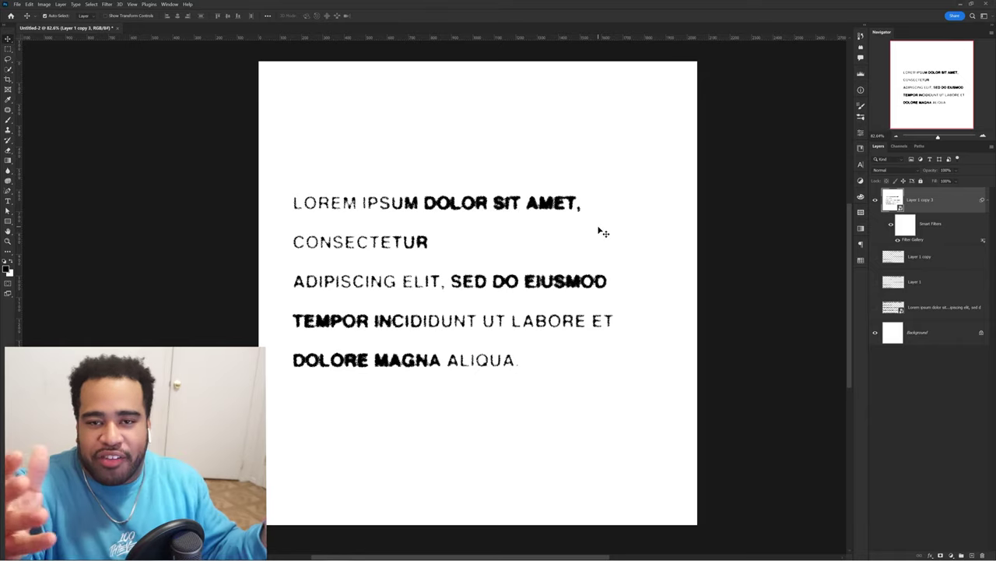
# Undo the move, select the text via Color Range, and add a black Color Fill 1 layer masked to it
pyautogui.hotkey('ctrl', 'z')
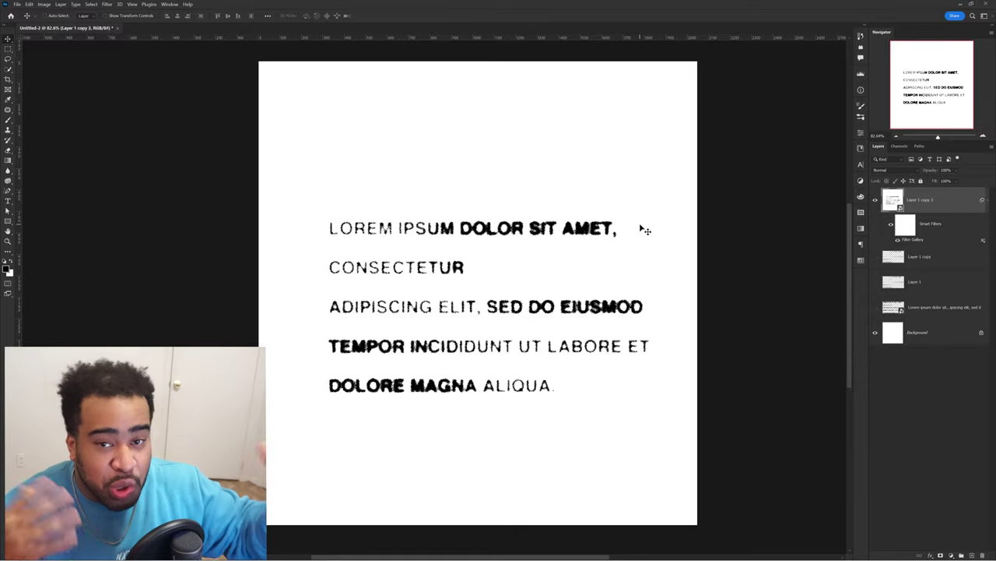
pyautogui.click(92, 5)
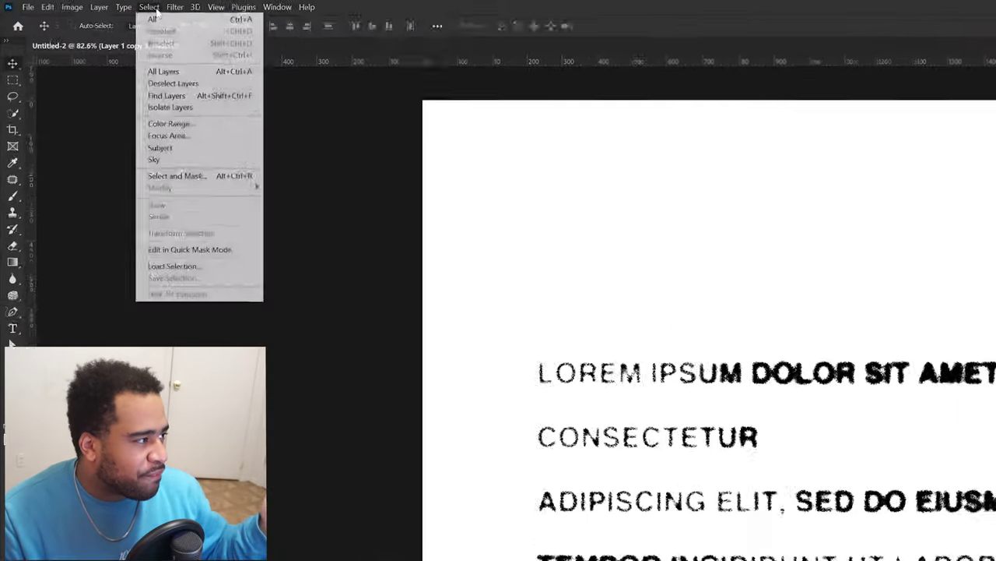
pyautogui.click(169, 123)
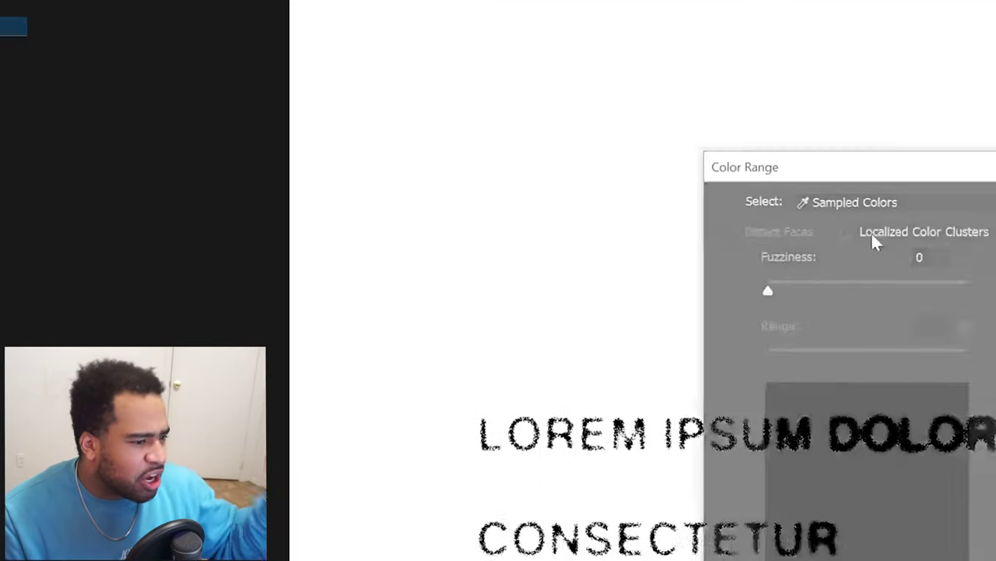
pyautogui.moveTo(629, 57); pyautogui.dragTo(476, 67)
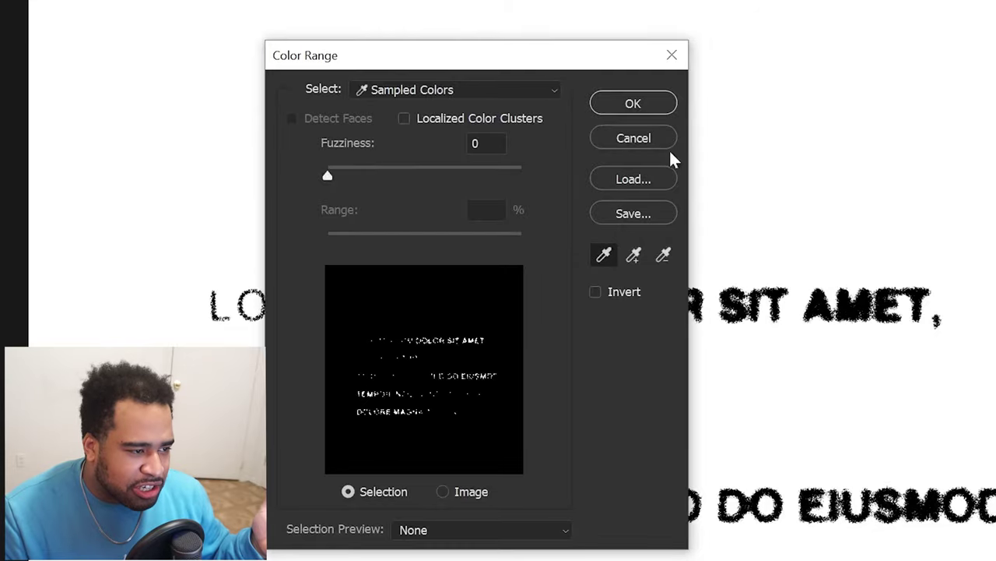
pyautogui.click(627, 107)
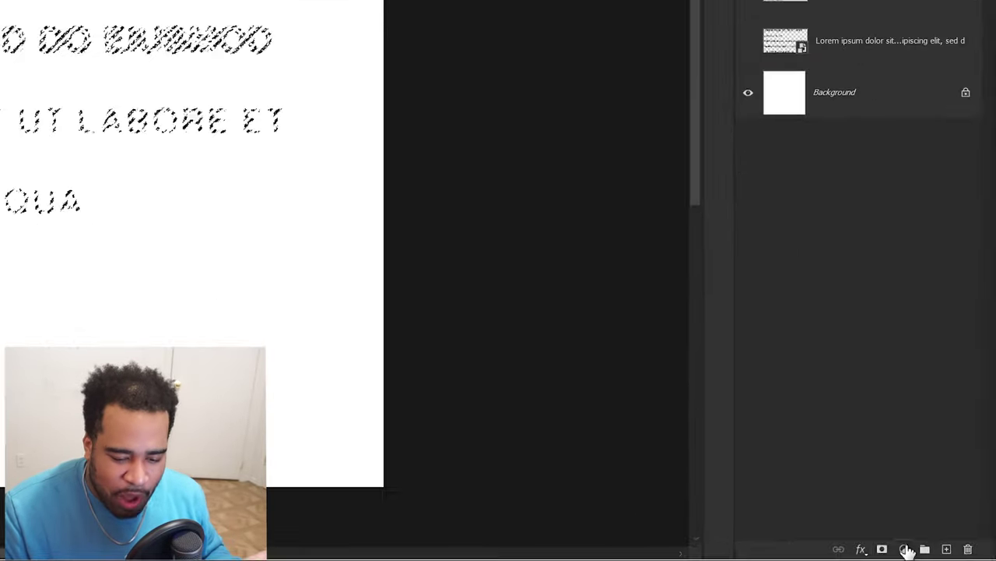
pyautogui.click(905, 549)
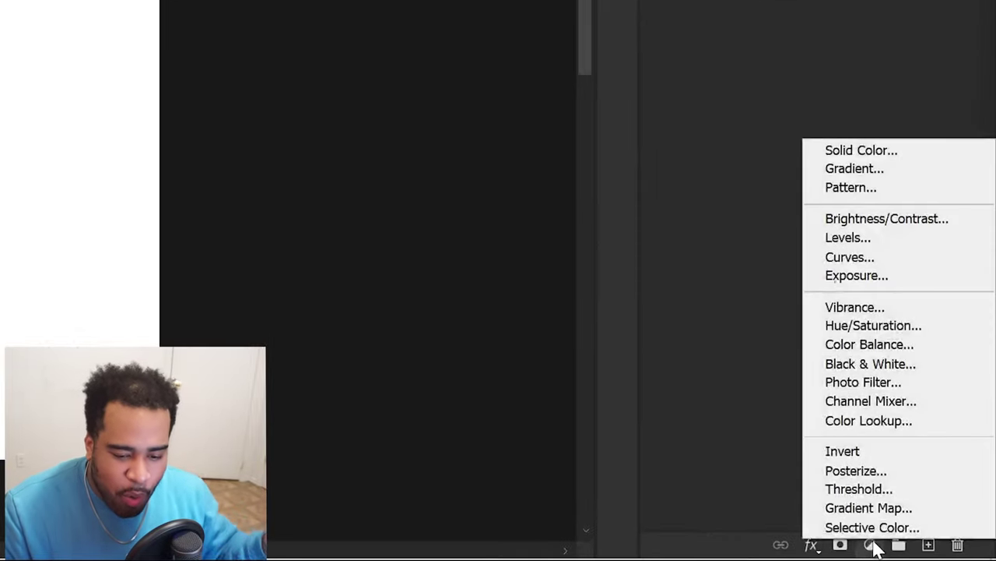
pyautogui.click(848, 150)
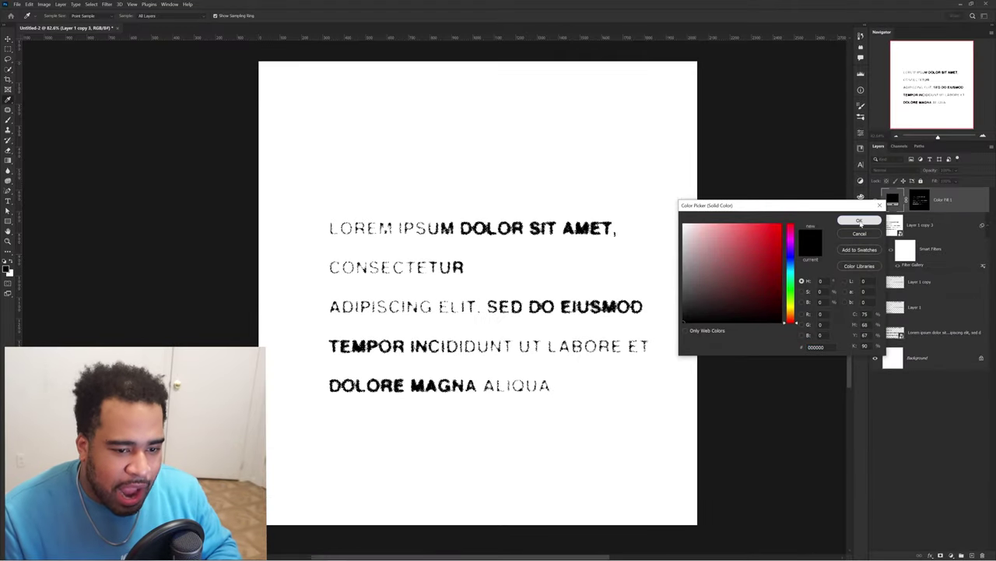
pyautogui.click(860, 222)
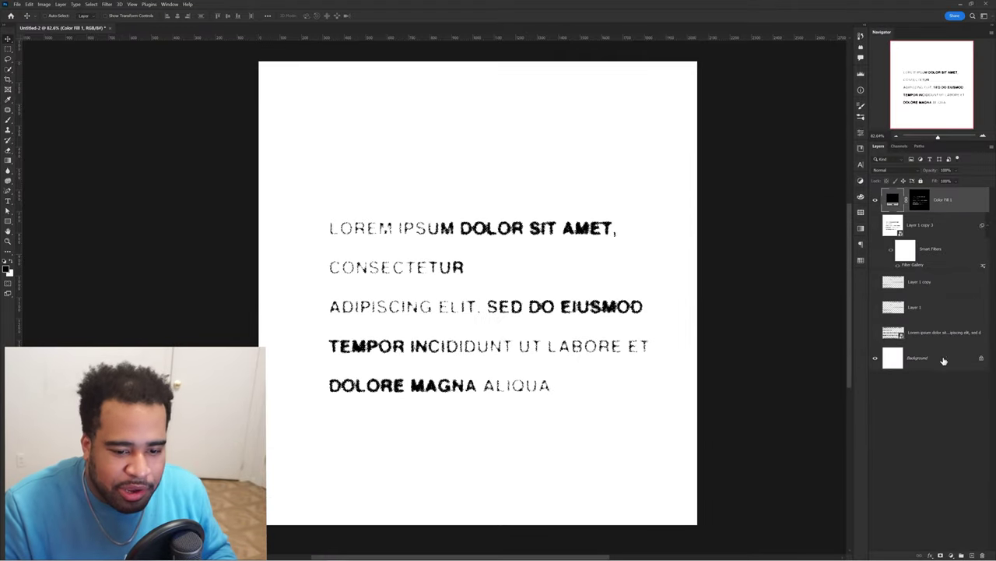
# Fill the Background layer with a greyish pink foreground colour, then reselect Color Fill 1
pyautogui.click(943, 360)
pyautogui.click(7, 267)
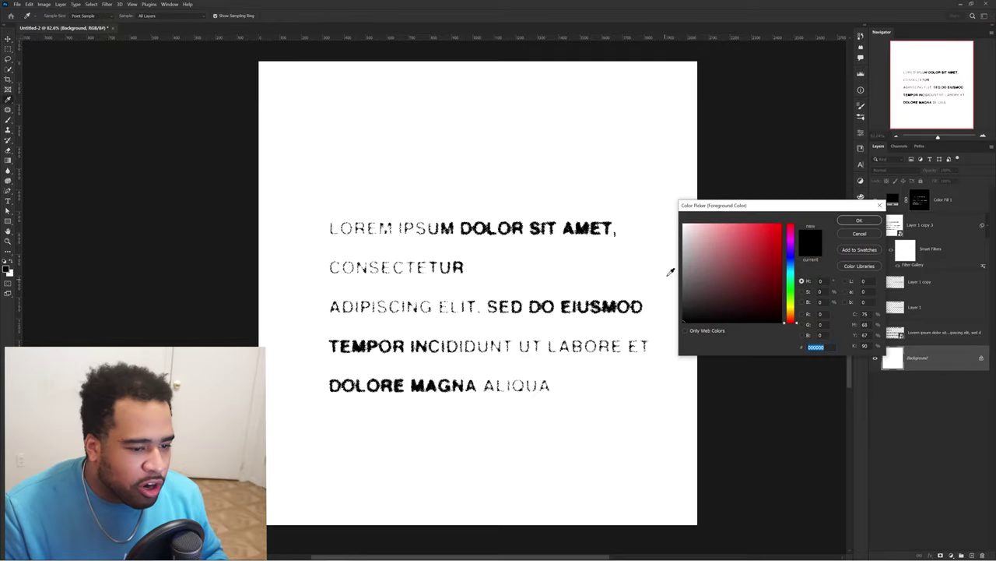
pyautogui.press('Return')
pyautogui.hotkey('alt', 'BackSpace')
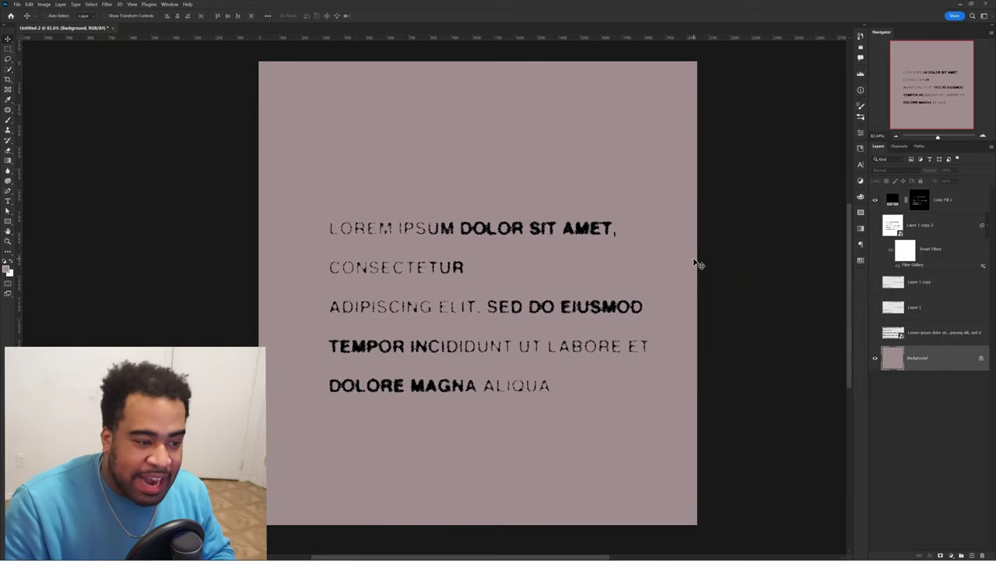
pyautogui.click(696, 263)
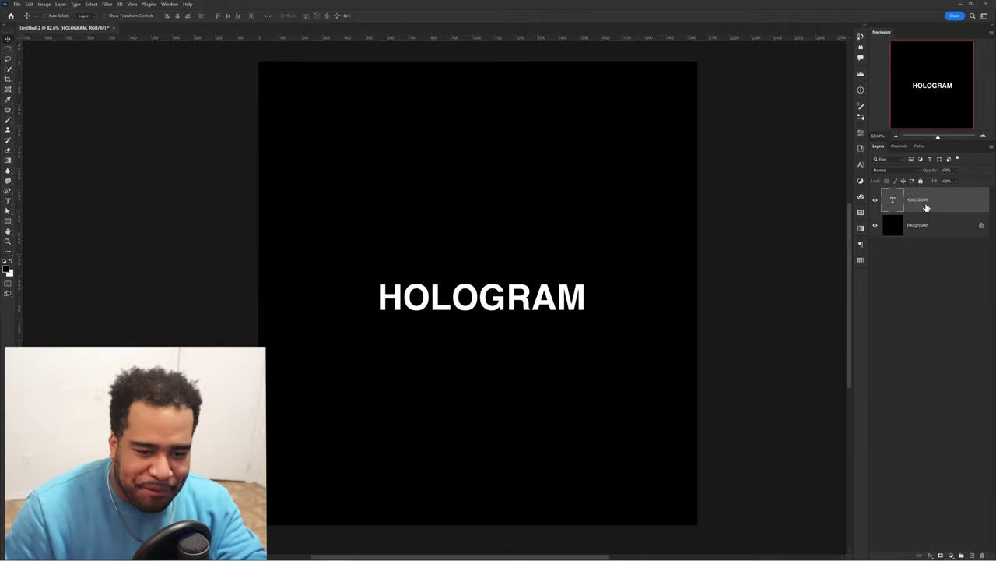
# Rasterize the HOLOGRAM type layer and start a free transform on it
pyautogui.rightClick(927, 204)
pyautogui.click(850, 325)
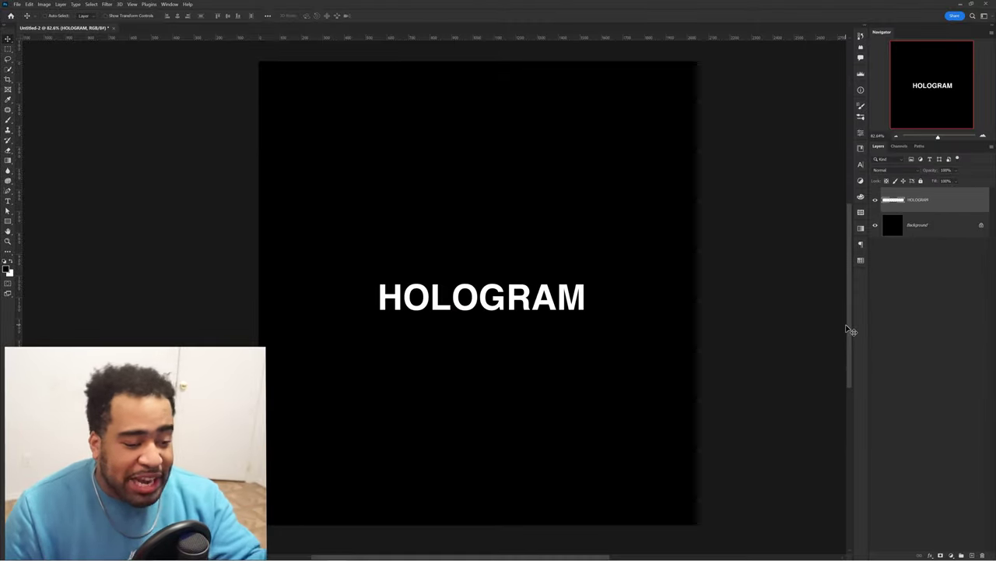
pyautogui.hotkey('ctrl', 't')
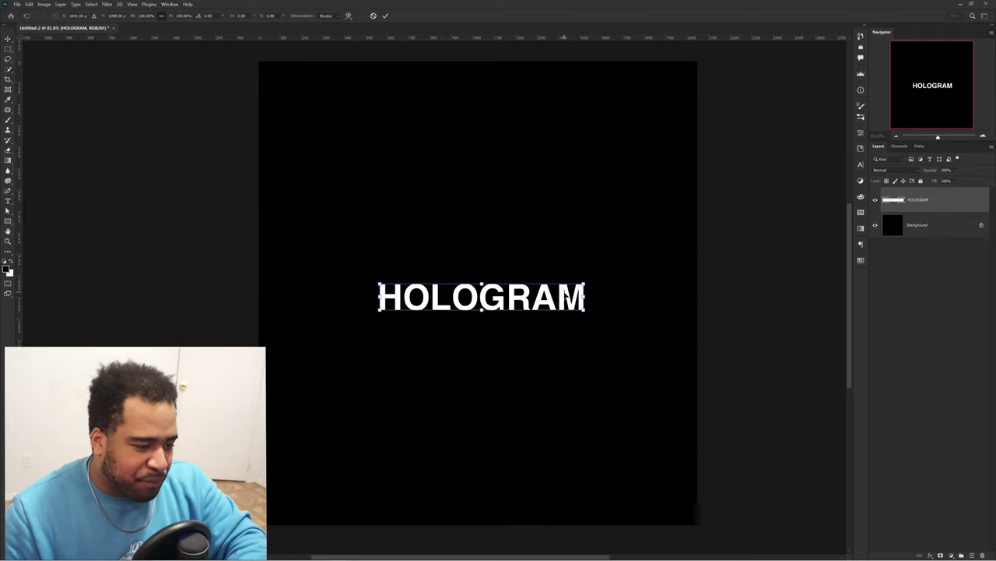
pyautogui.rightClick(571, 296)
pyautogui.click(583, 322)
pyautogui.moveTo(585, 297); pyautogui.dragTo(582, 296)
# Apply a perspective transform widening the text's base, then duplicate it as HOLOGRAM copy
pyautogui.rightClick(559, 298)
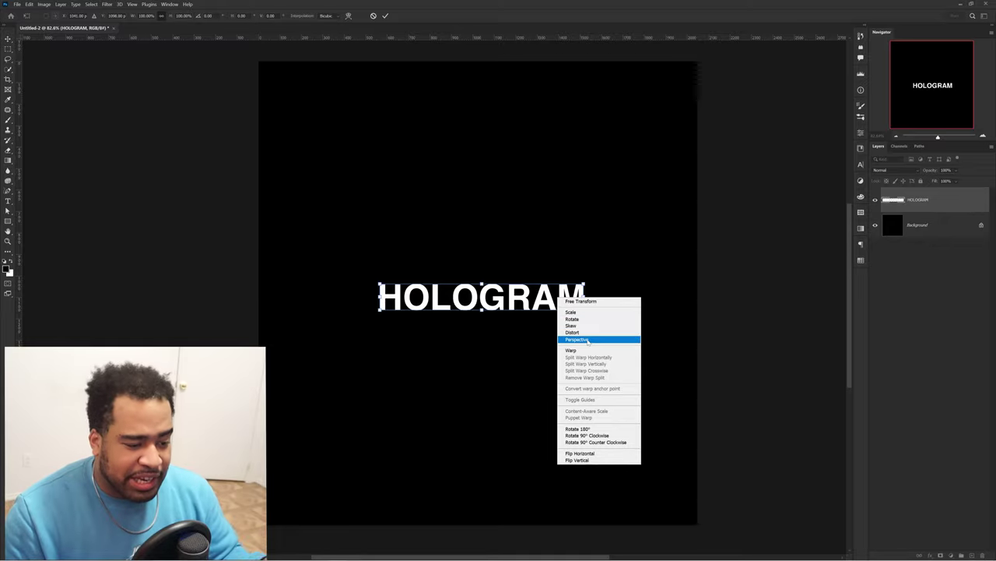
pyautogui.click(588, 339)
pyautogui.moveTo(584, 312); pyautogui.dragTo(580, 287)
pyautogui.press('Return')
pyautogui.hotkey('ctrl', 'j')
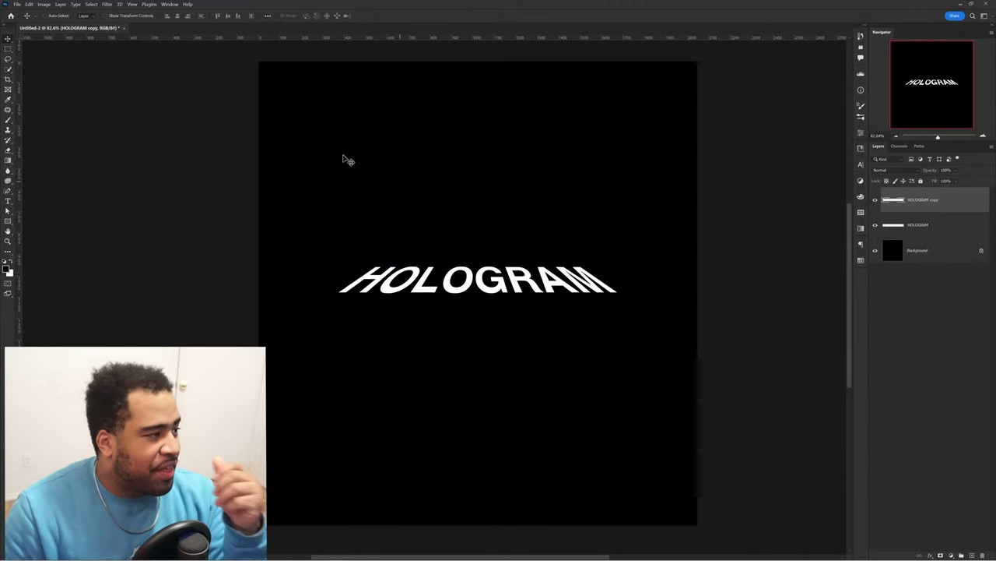
# Apply a Motion Blur at 90° angle and 200-pixel distance to HOLOGRAM copy
pyautogui.click(107, 4)
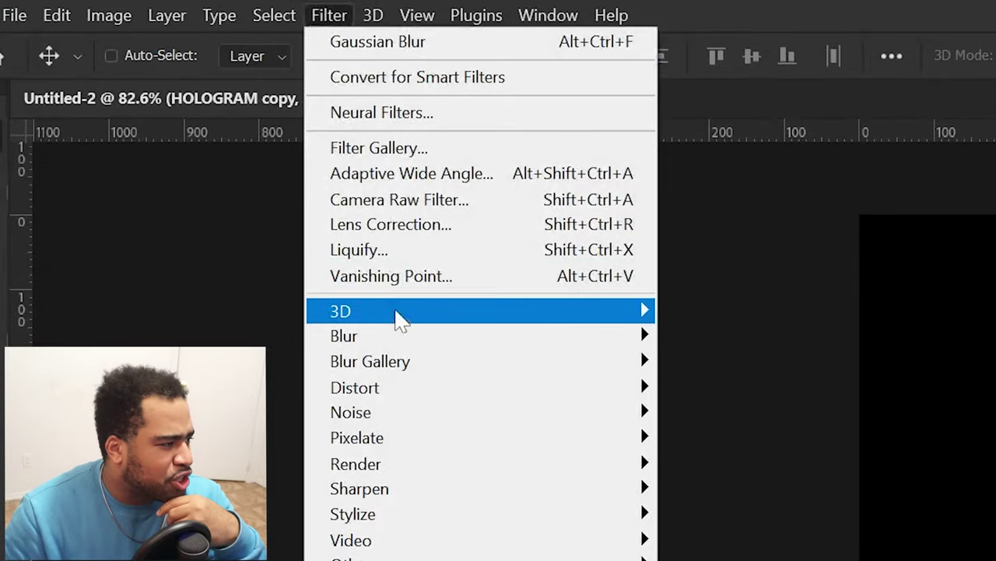
pyautogui.moveTo(128, 99)
pyautogui.click(717, 410)
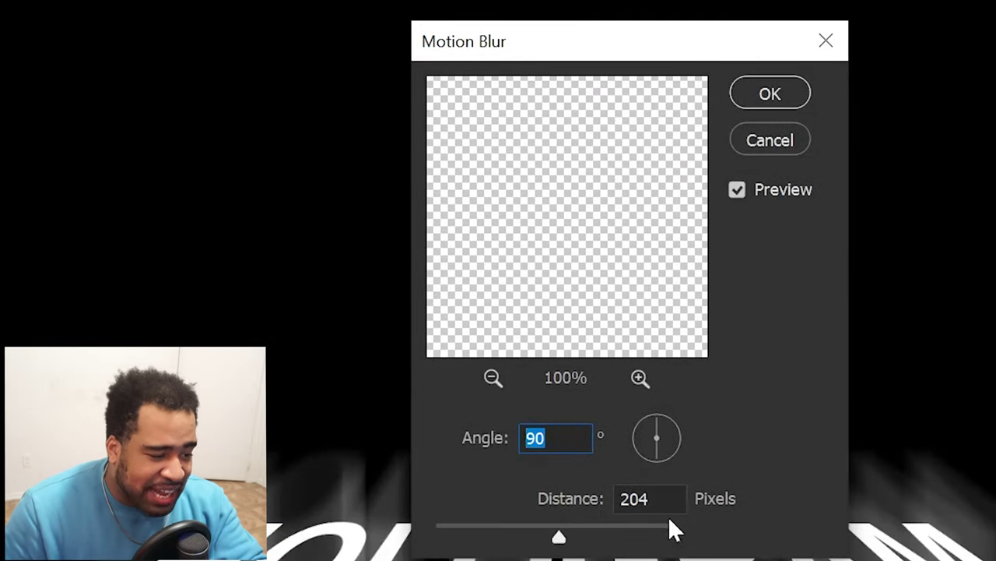
pyautogui.press('Tab')
pyautogui.write('200')
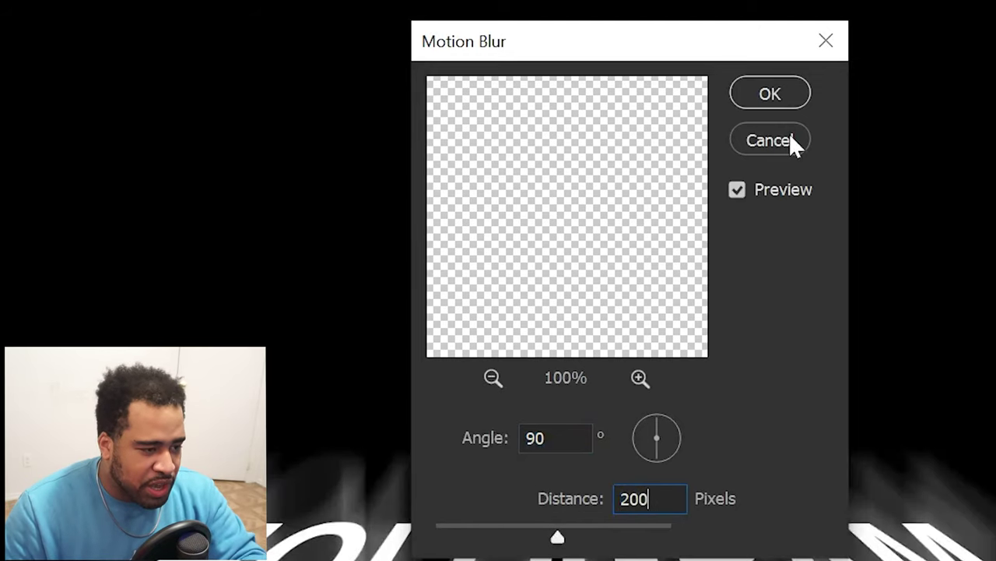
pyautogui.click(770, 93)
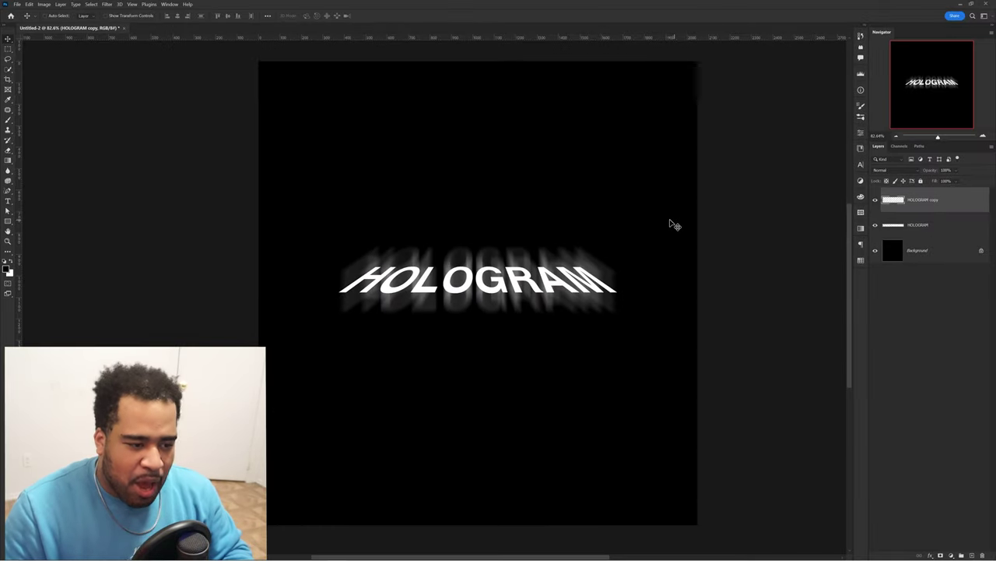
# Nudge the blurred copy down, then create copies 2, 3 and 4, each shifted further down
pyautogui.hotkey('shift', 'Down')
pyautogui.hotkey('shift', 'Down')
pyautogui.hotkey('shift', 'Down')
pyautogui.hotkey('shift', 'Down')
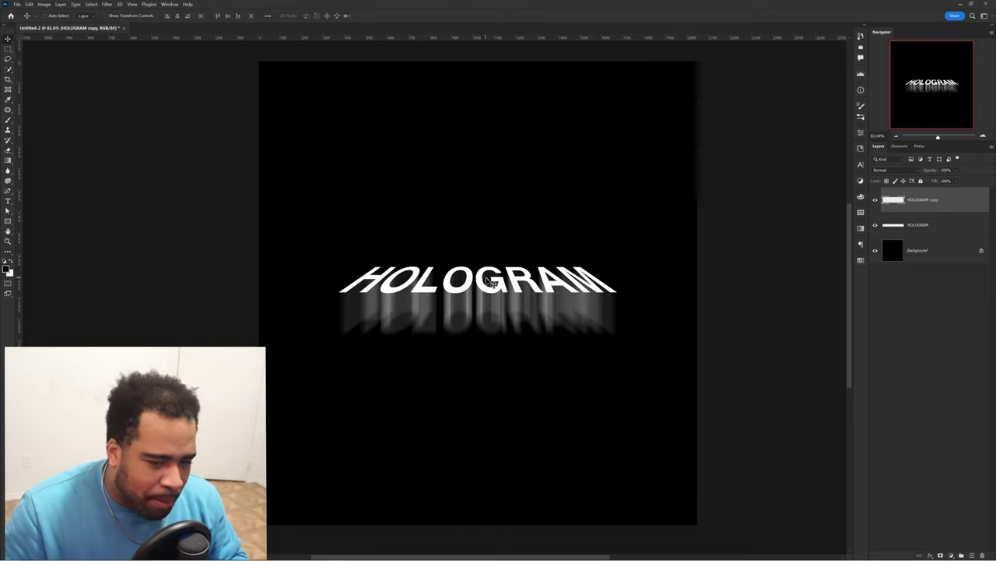
pyautogui.hotkey('ctrl', 'j')
pyautogui.hotkey('shift', 'Down')
pyautogui.hotkey('ctrl', 'j')
pyautogui.hotkey('shift', 'Down')
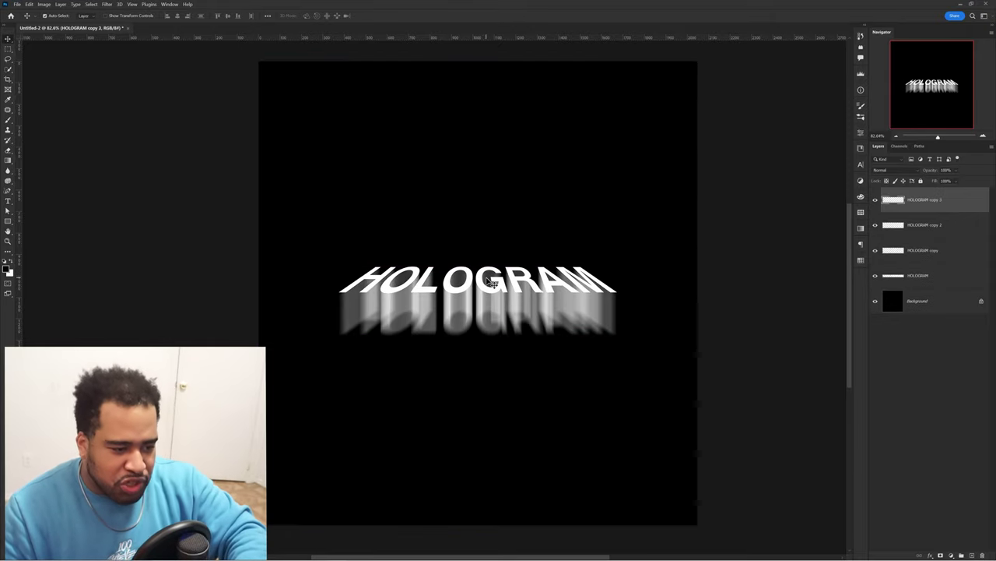
pyautogui.hotkey('ctrl', 'j')
pyautogui.hotkey('shift', 'Down')
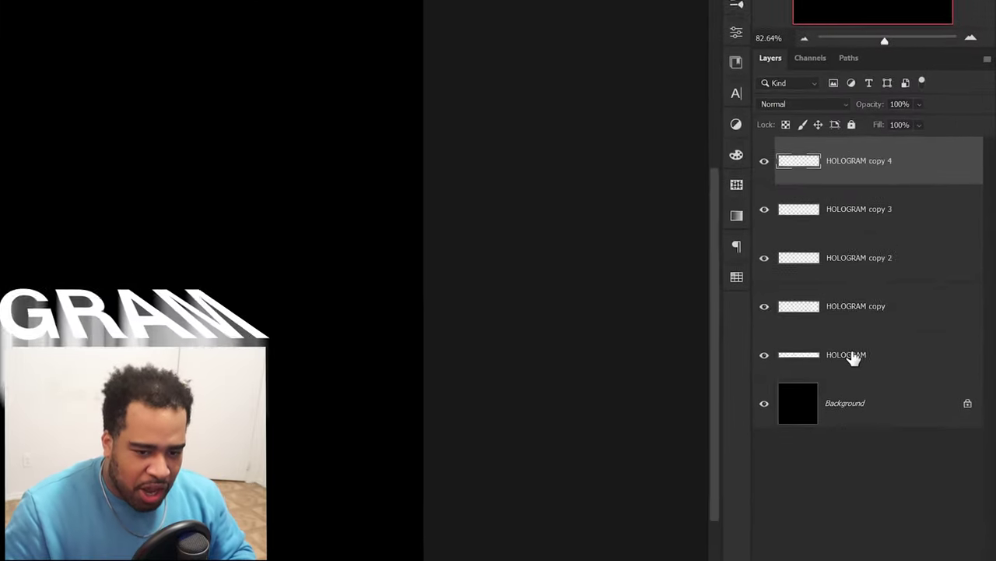
# Group all five HOLOGRAM layers into Group 1, stamp a merged copy, and hide Group 1
pyautogui.keyDown('shift'); pyautogui.click(921, 301); pyautogui.keyUp('shift')
pyautogui.hotkey('ctrl', 'g')
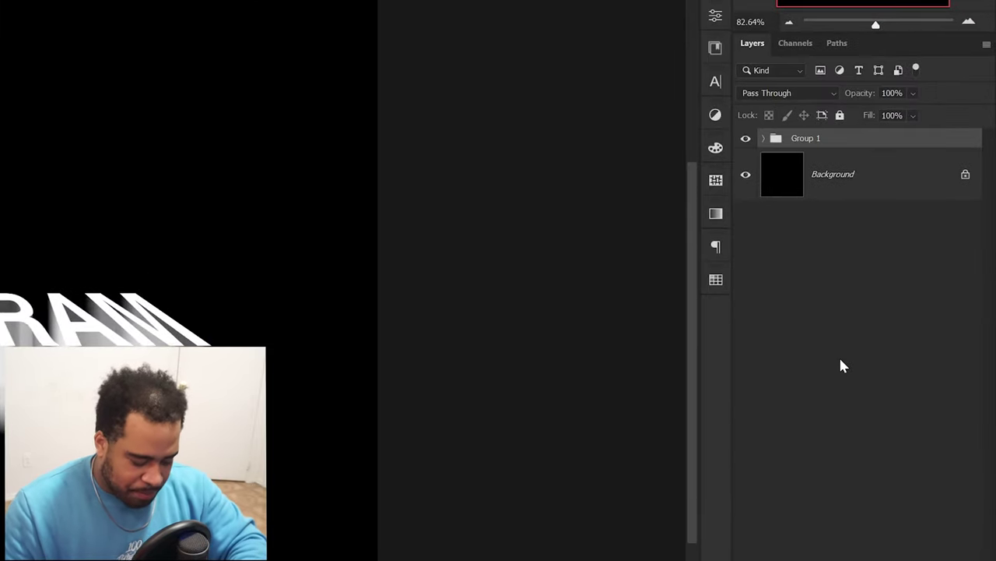
pyautogui.hotkey('ctrl', 'alt', 'e')
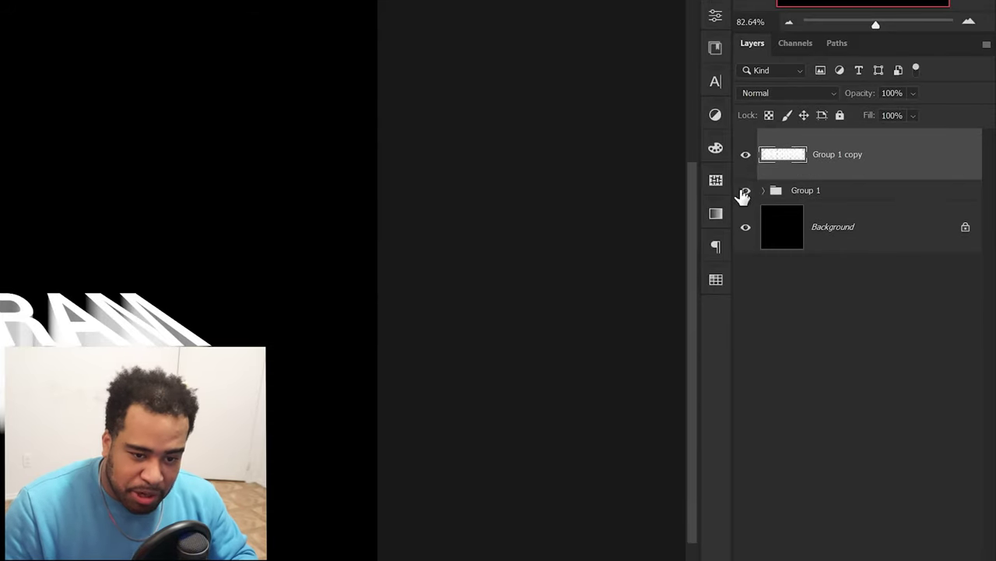
pyautogui.click(745, 190)
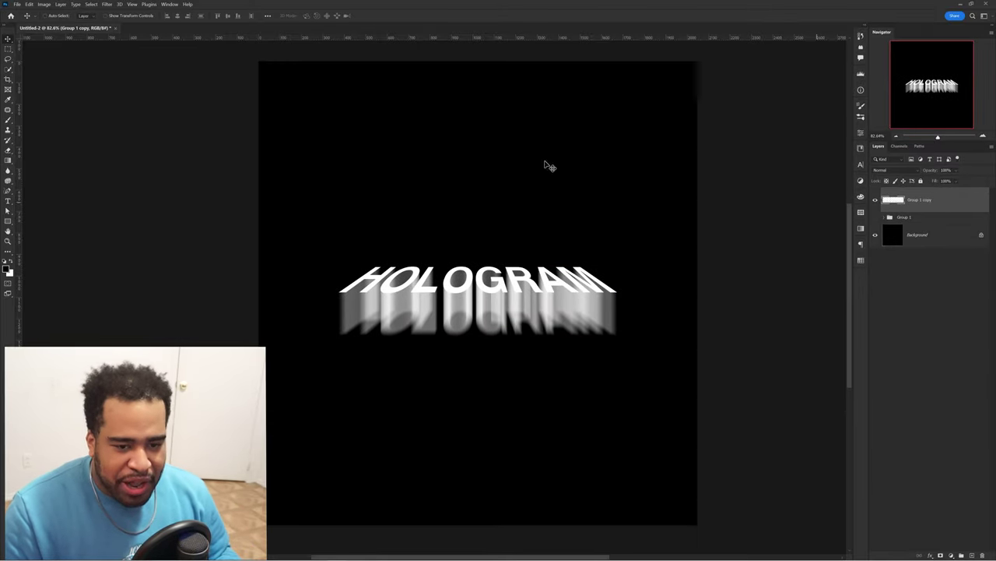
# Soften the merged Group 1 copy with a 1.3-pixel Gaussian Blur
pyautogui.click(107, 5)
pyautogui.moveTo(117, 100)
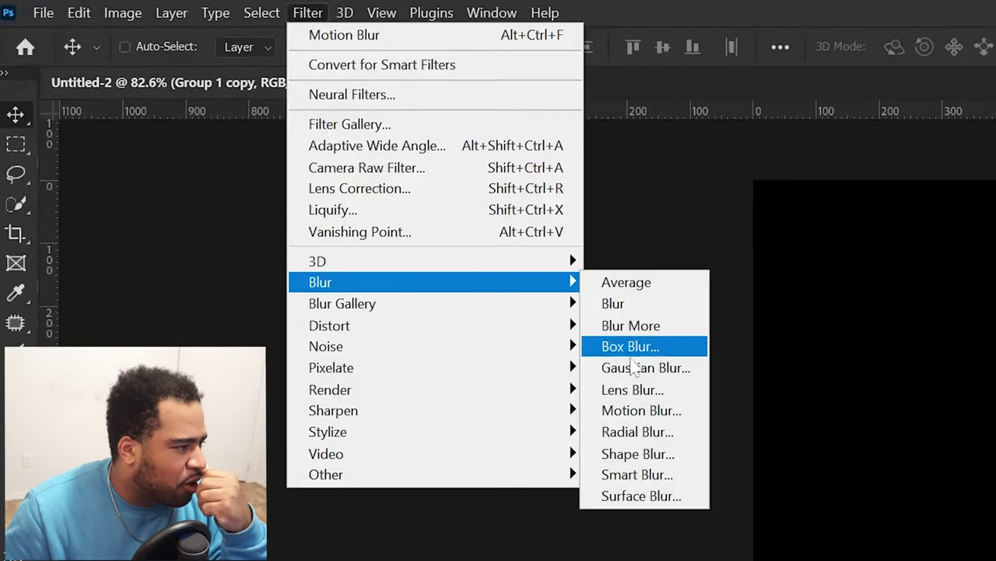
pyautogui.click(226, 128)
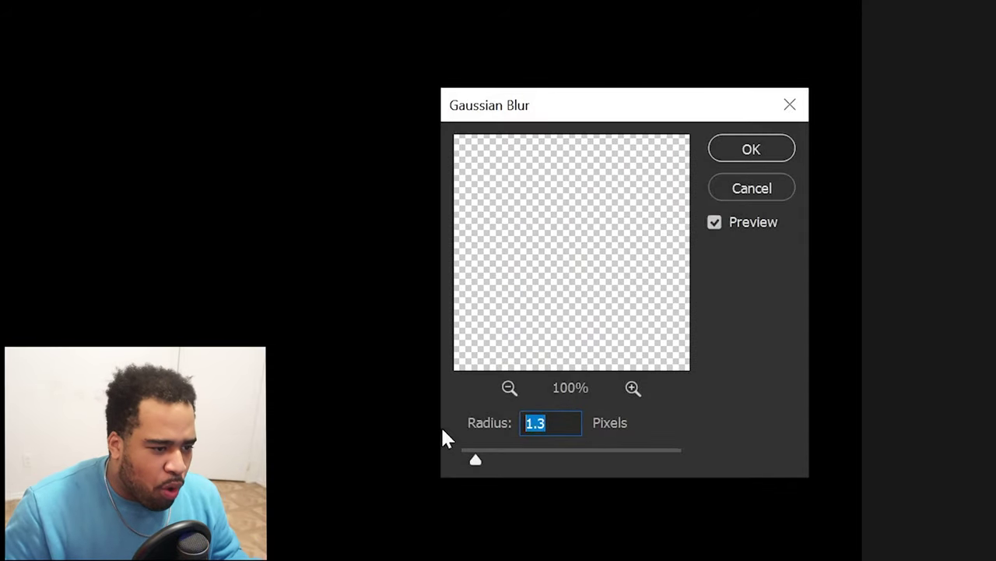
pyautogui.click(752, 148)
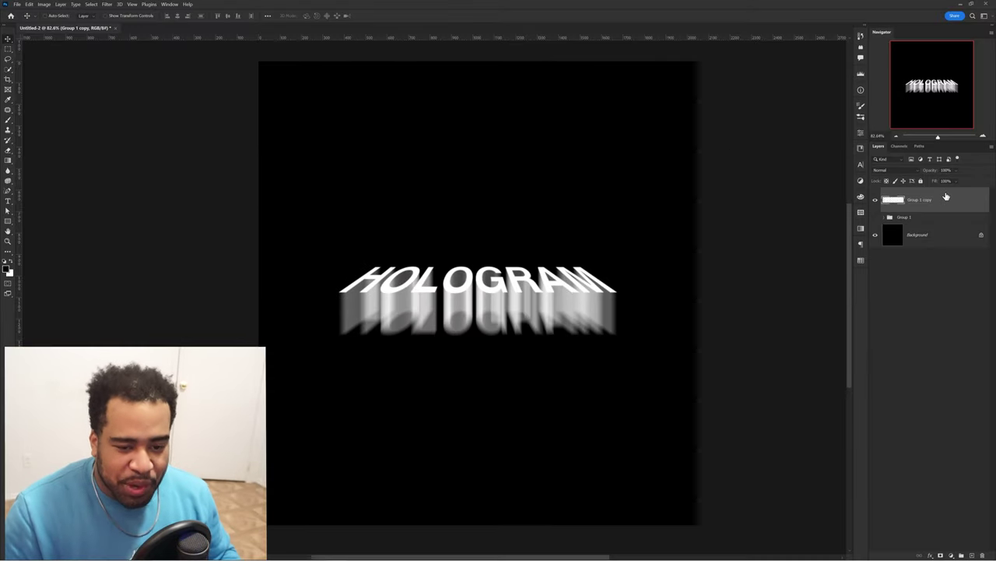
# Convert Group 1 copy to a smart object and narrow the HOLOGRAM text horizontally
pyautogui.rightClick(885, 194)
pyautogui.click(932, 308)
pyautogui.hotkey('ctrl', 't')
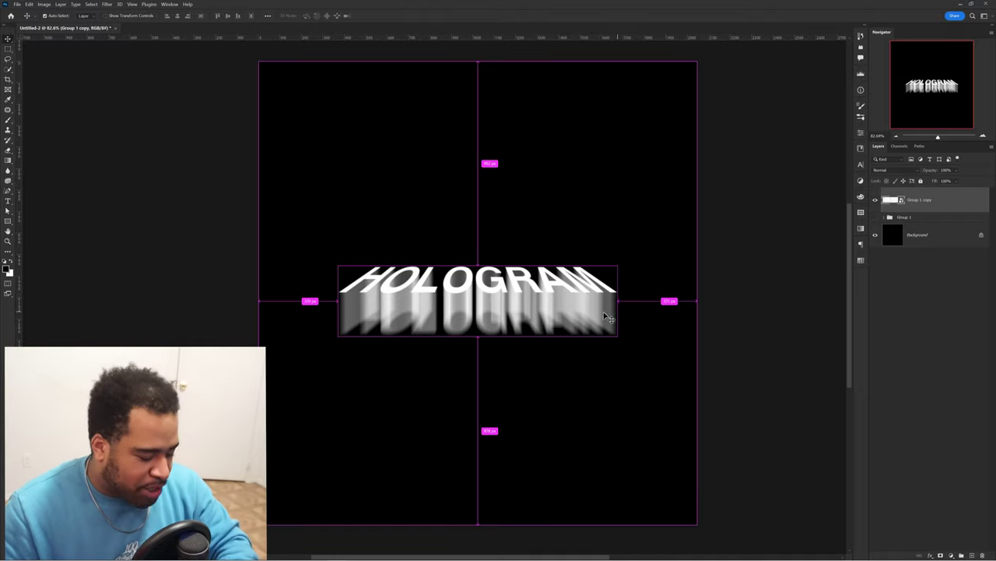
pyautogui.moveTo(617, 301); pyautogui.dragTo(598, 302)
pyautogui.press('Return')
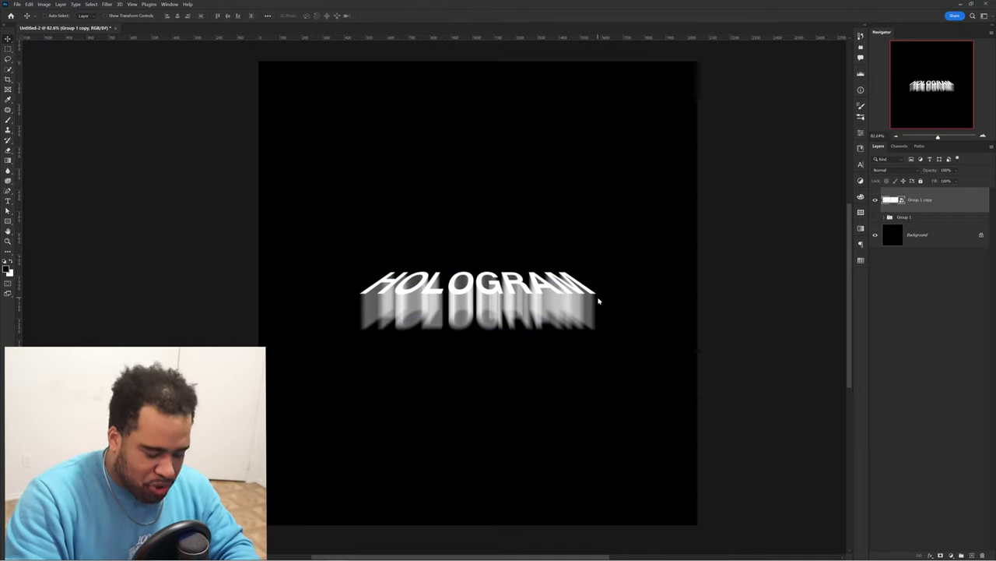
# Give Group 1 copy a bright lime-green Color Overlay, then add a new empty layer above it
pyautogui.doubleClick(946, 200)
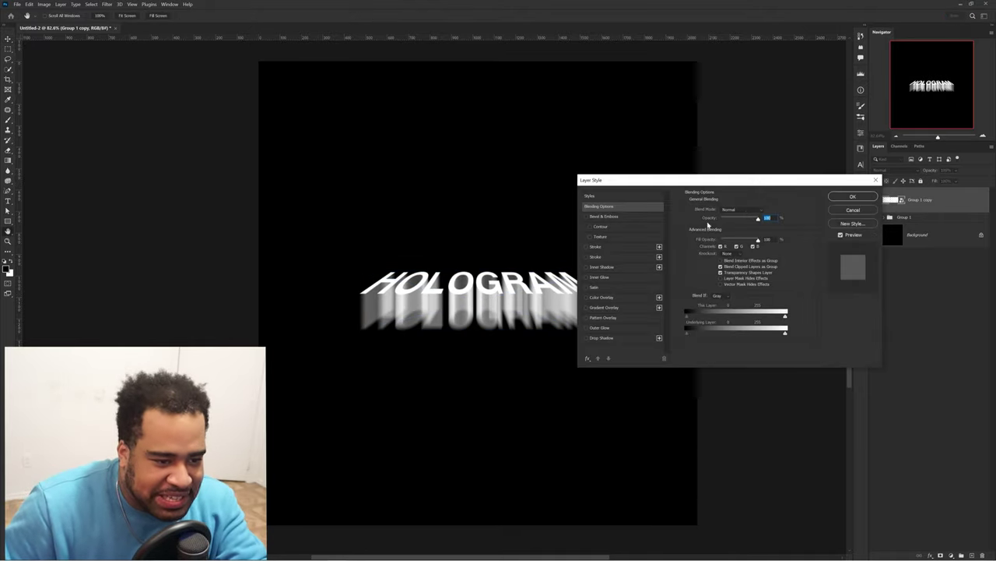
pyautogui.click(603, 297)
pyautogui.click(765, 211)
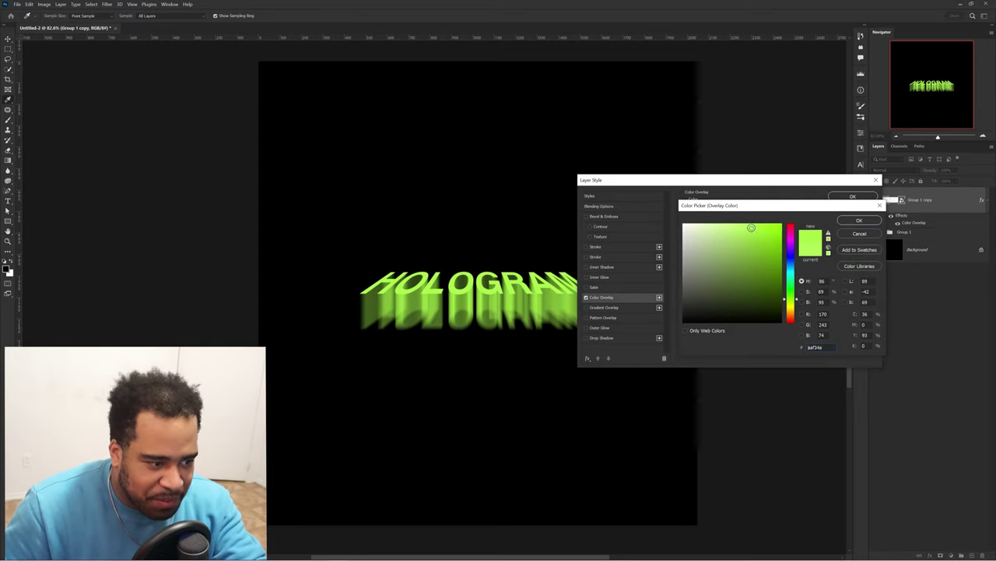
pyautogui.click(858, 221)
pyautogui.click(852, 196)
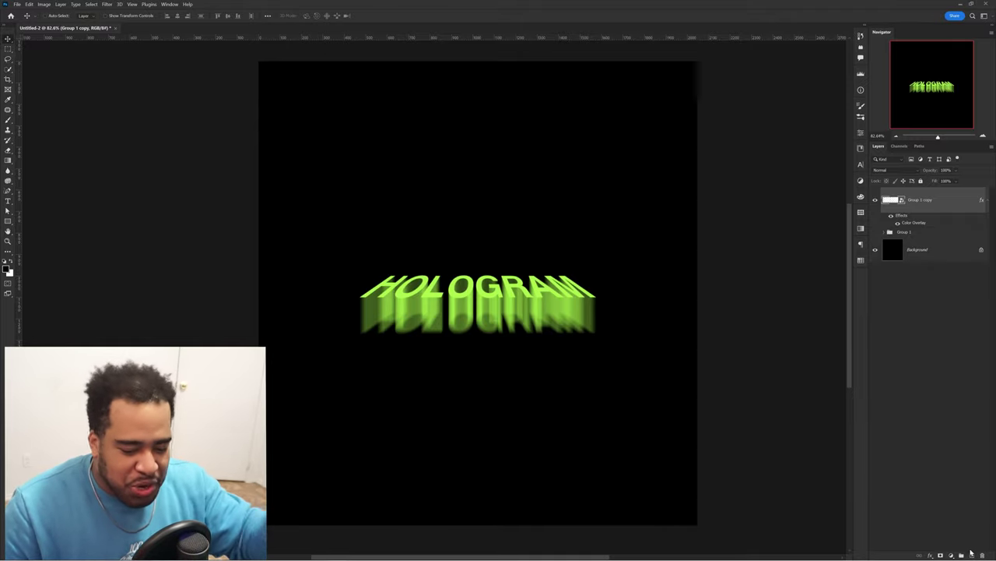
pyautogui.click(971, 553)
# Paint two soft dark-green glow spots behind HOLOGRAM with a large soft brush
pyautogui.press('b')
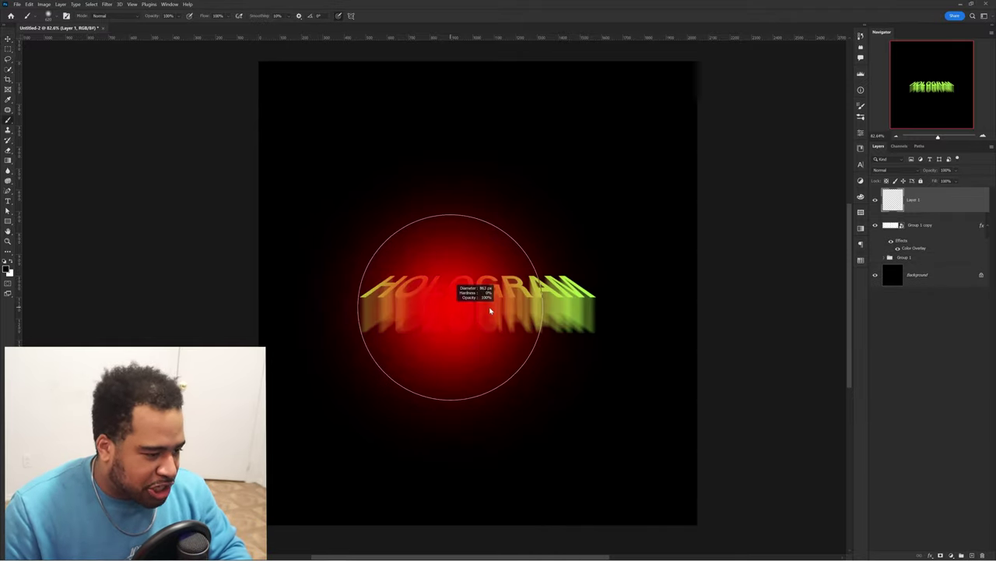
pyautogui.click(7, 269)
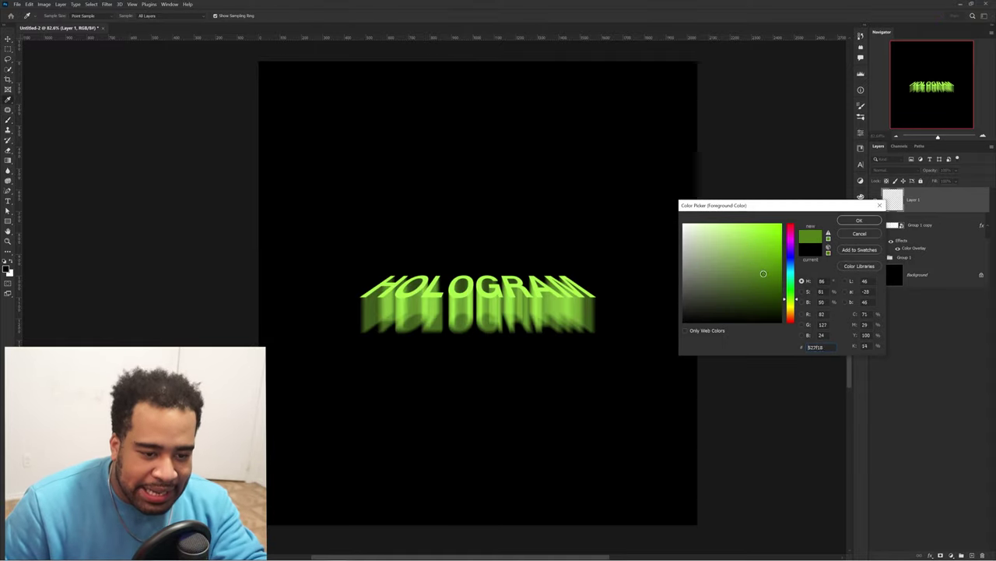
pyautogui.click(860, 222)
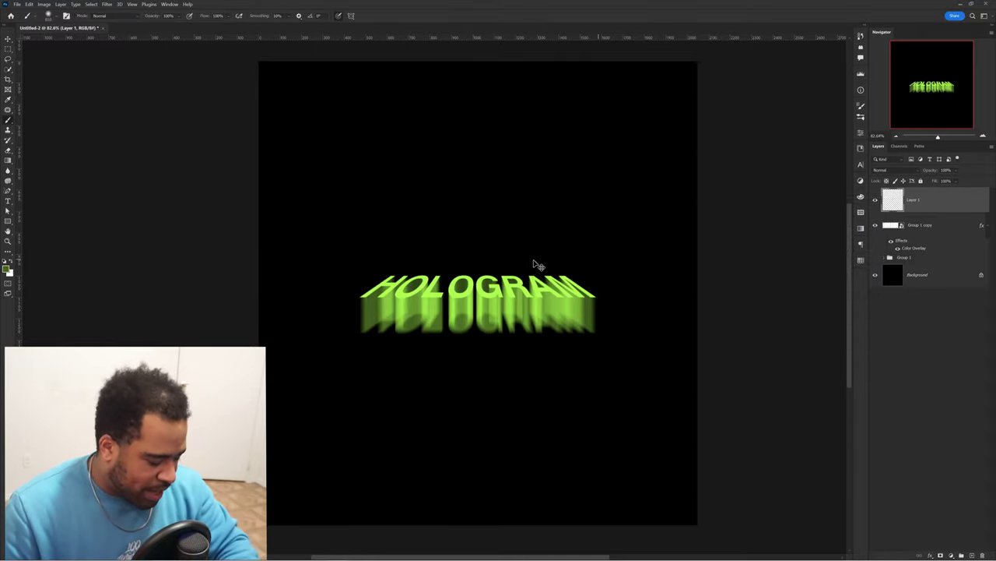
pyautogui.moveTo(423, 296); pyautogui.dragTo(425, 301)
pyautogui.click(425, 301)
pyautogui.click(445, 311)
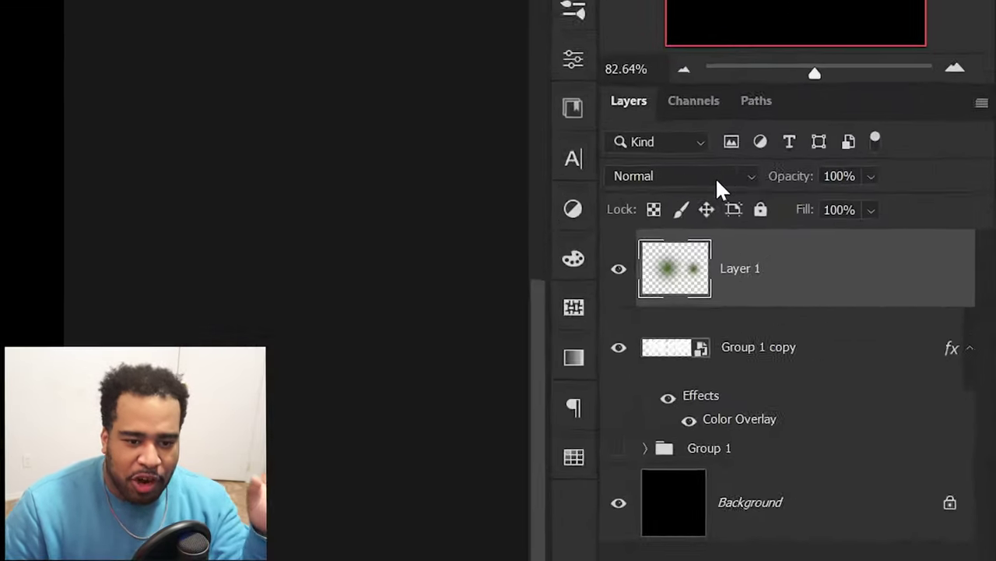
# Set Layer 1's blend mode to Linear Dodge (Add) and begin a free transform on it
pyautogui.click(905, 171)
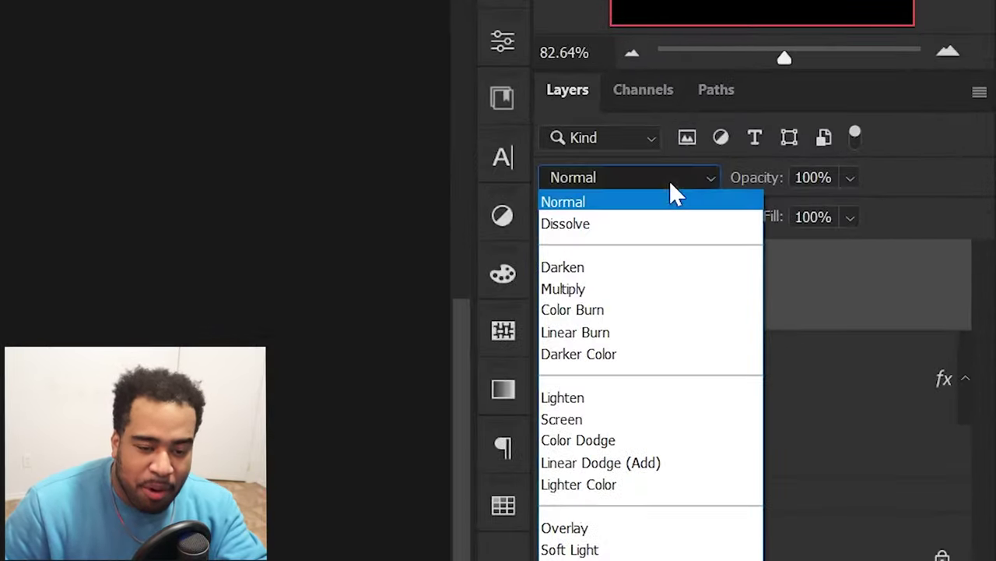
pyautogui.click(634, 467)
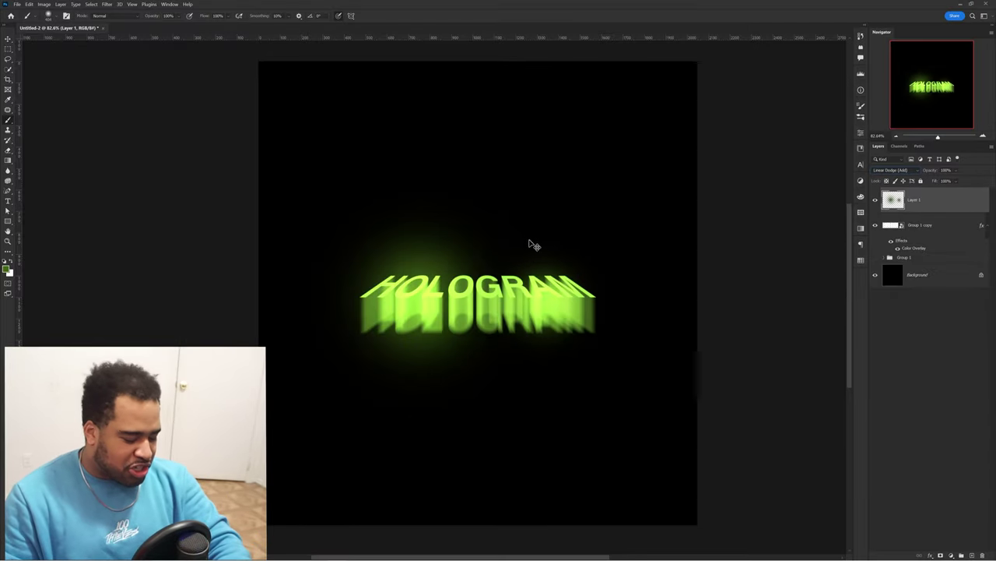
pyautogui.hotkey('ctrl', 't')
pyautogui.rightClick(480, 258)
# Warp the glow to stretch along the text and bulge its right side outward
pyautogui.click(504, 314)
pyautogui.moveTo(502, 337); pyautogui.dragTo(612, 346)
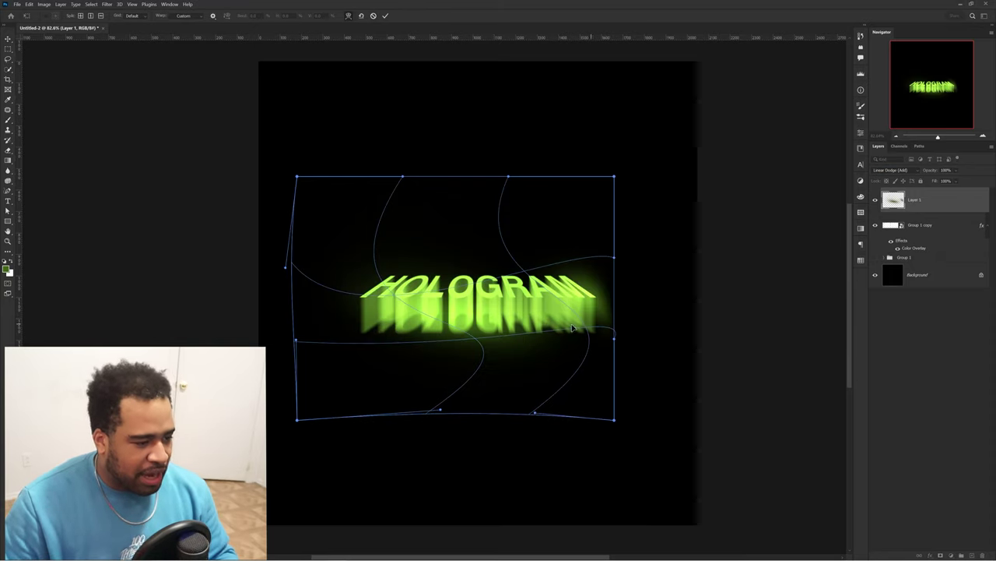
pyautogui.moveTo(597, 274)
pyautogui.mouseDown()
pyautogui.moveTo(640, 322)
pyautogui.moveTo(675, 322)
pyautogui.mouseUp()
pyautogui.press('Return')
# Touch up the glow's right edge with the brush
pyautogui.press('b')
pyautogui.moveTo(663, 371); pyautogui.dragTo(690, 356)
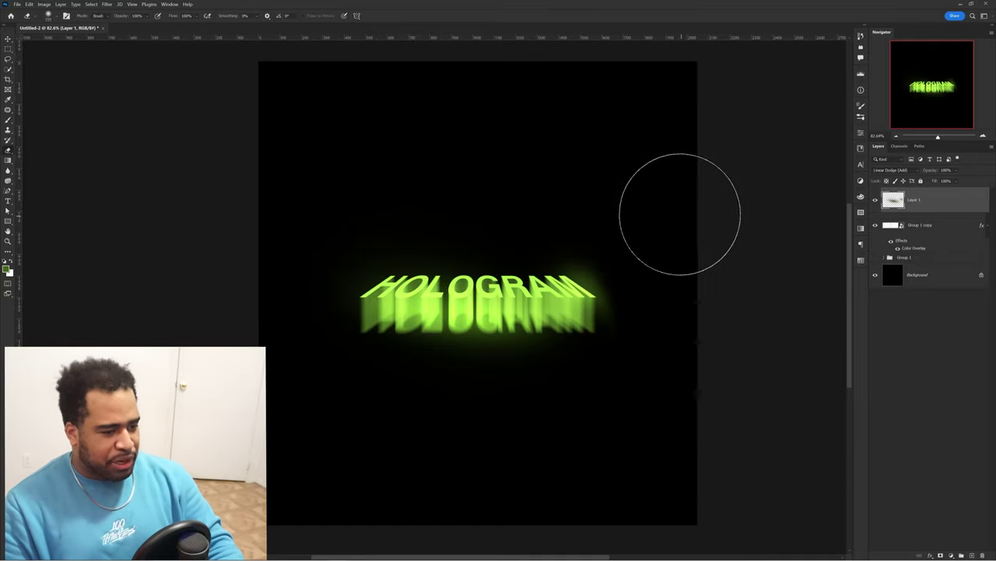
pyautogui.press('v')
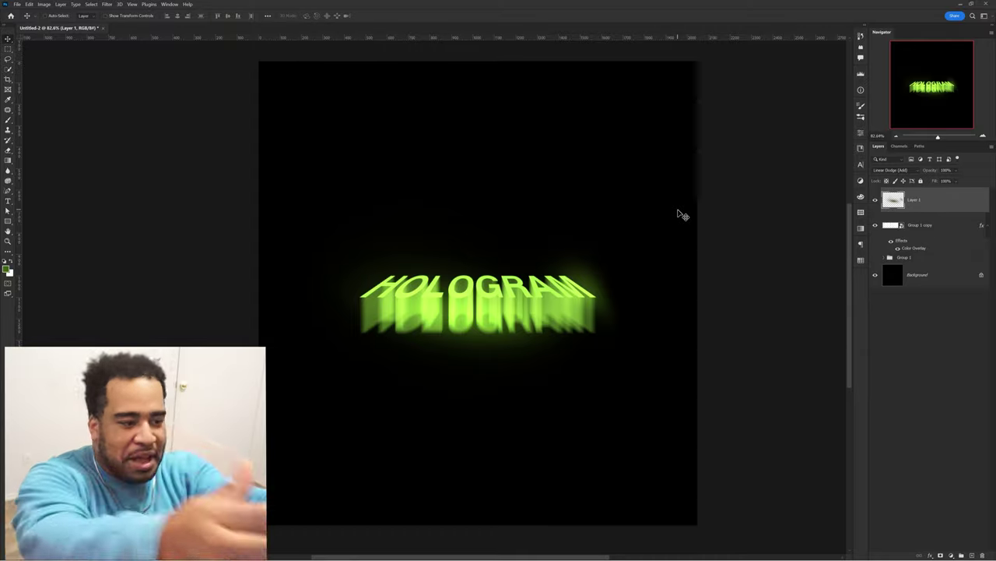